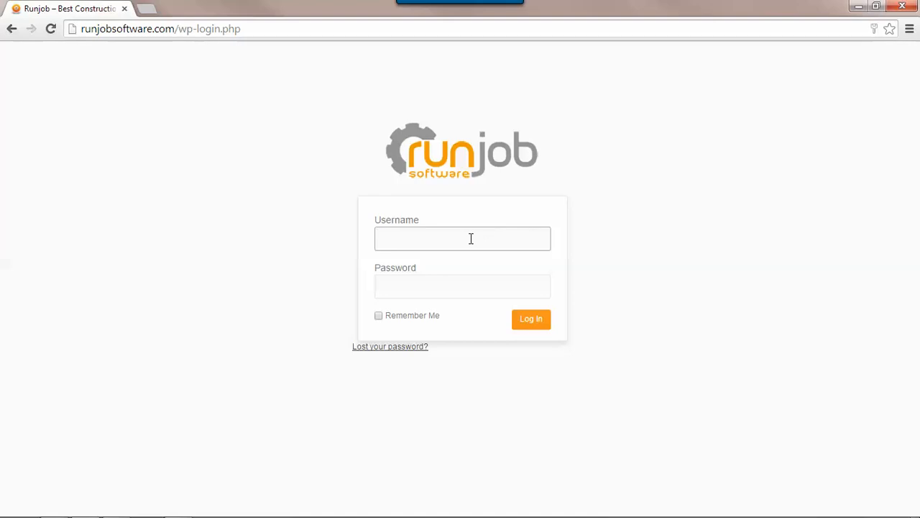
# Log in with the account username and password, and open Runjob Software from the member dashboard.
pyautogui.click(471, 260)
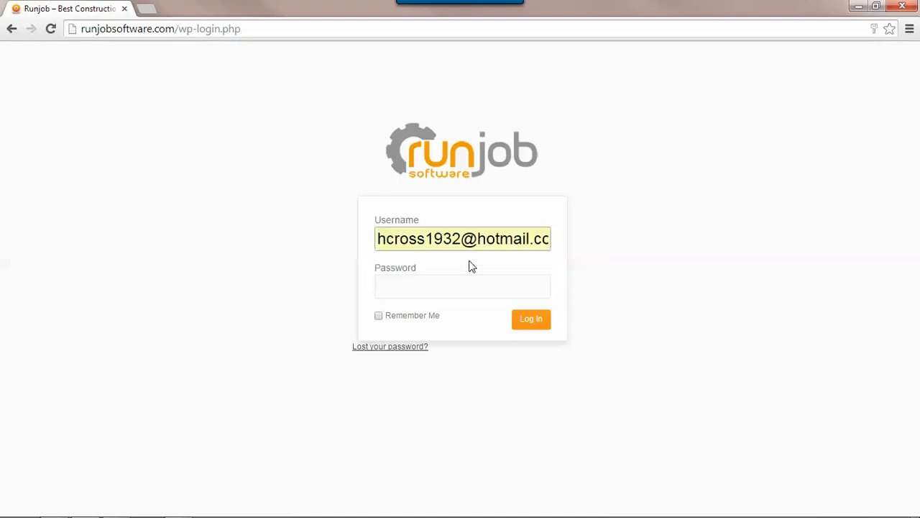
pyautogui.click(470, 294)
pyautogui.write('••••••')
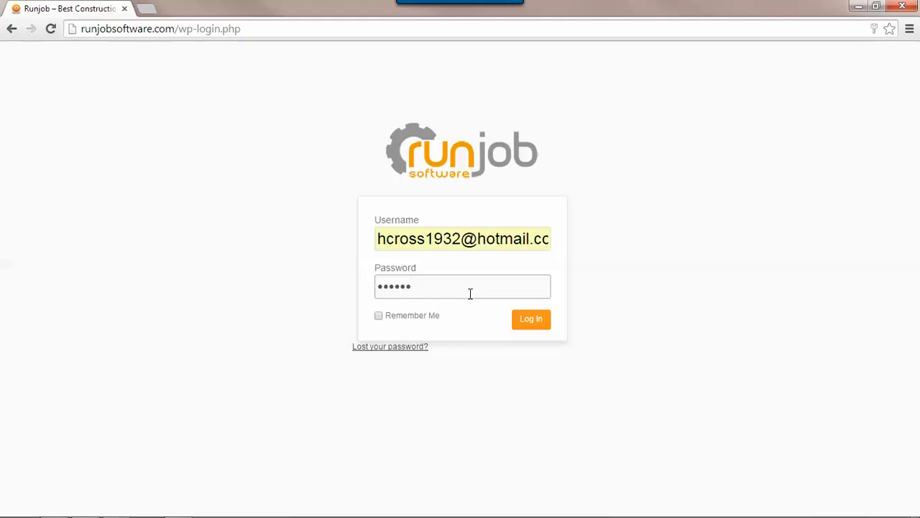
pyautogui.click(530, 321)
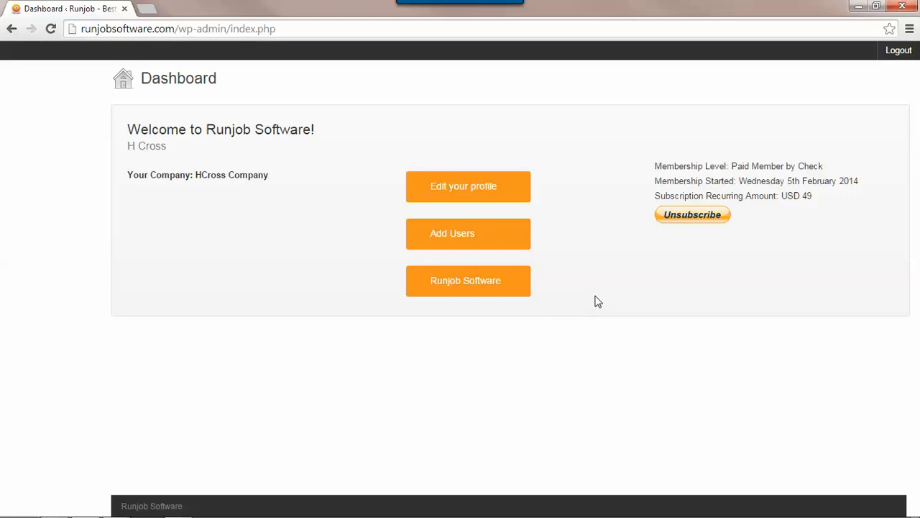
pyautogui.click(522, 290)
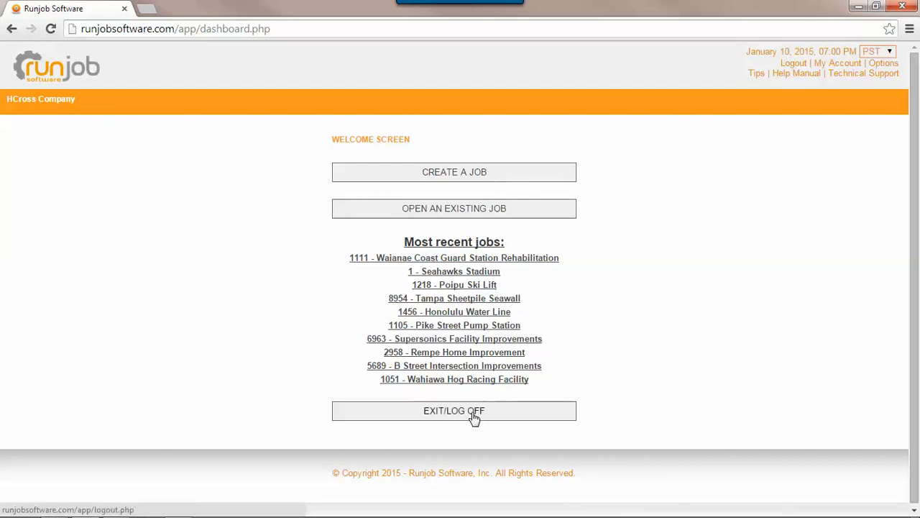
# Start a new job for ABC - ABC General Contractors (Memphis) and assign one colleague as both project engineer and submittal producer.
pyautogui.click(487, 176)
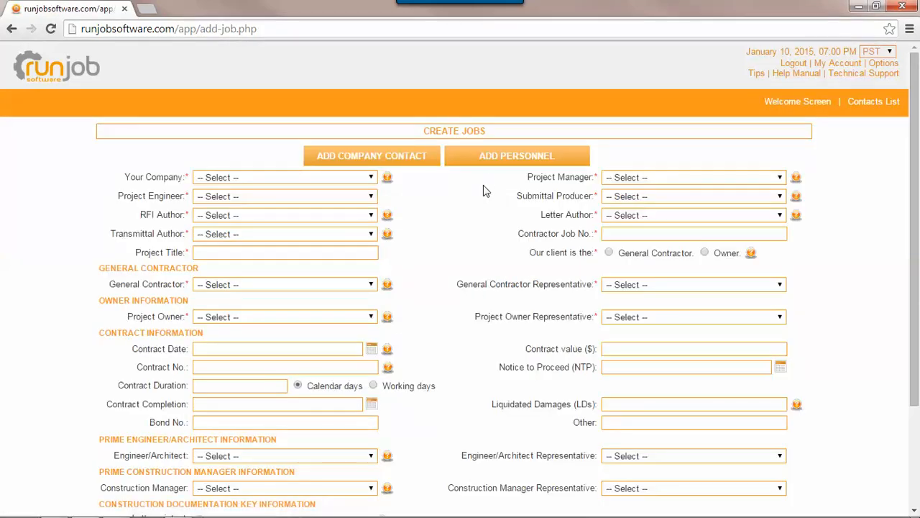
pyautogui.click(242, 179)
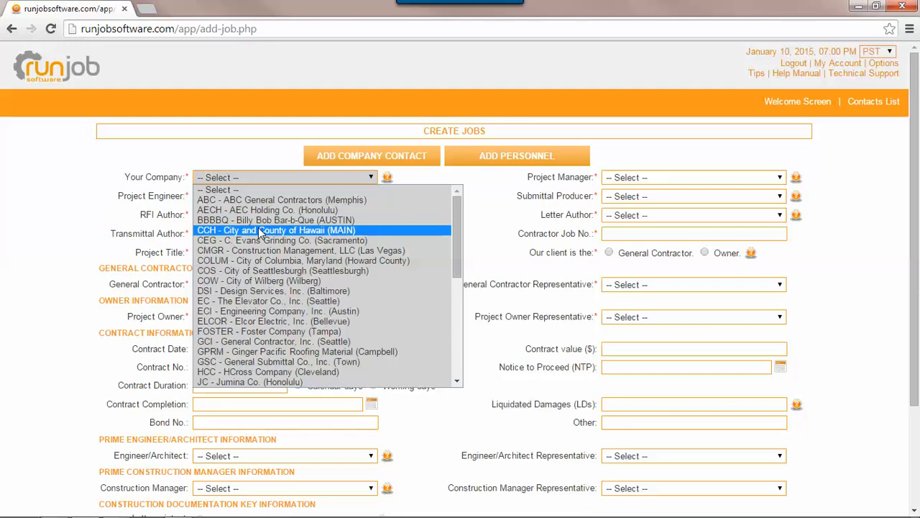
pyautogui.click(227, 202)
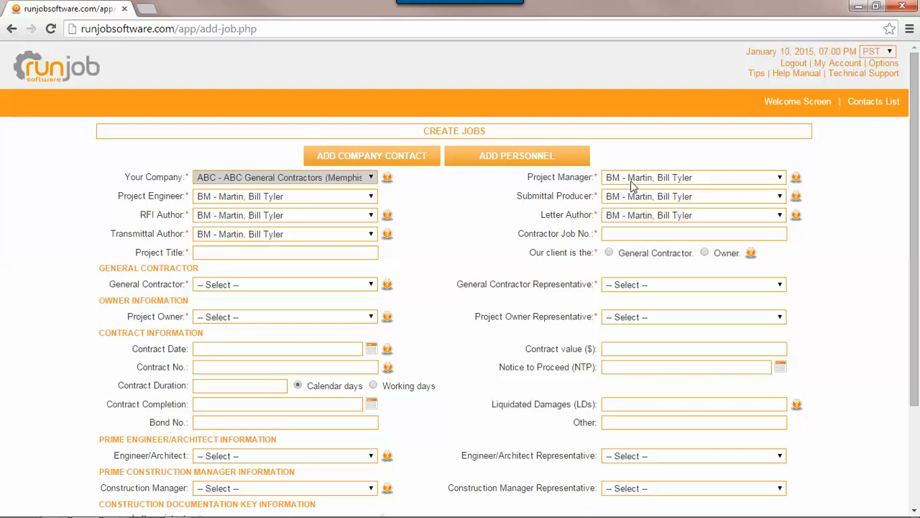
pyautogui.click(296, 197)
pyautogui.click(284, 216)
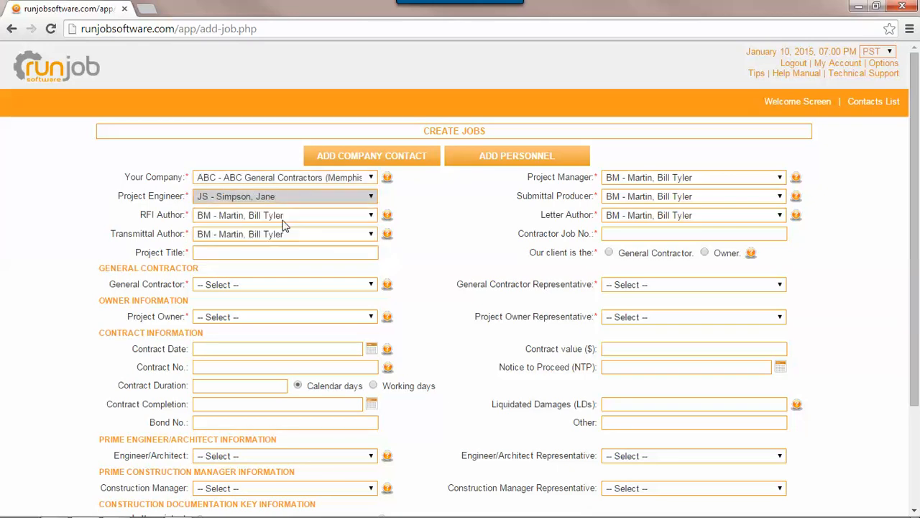
pyautogui.click(624, 203)
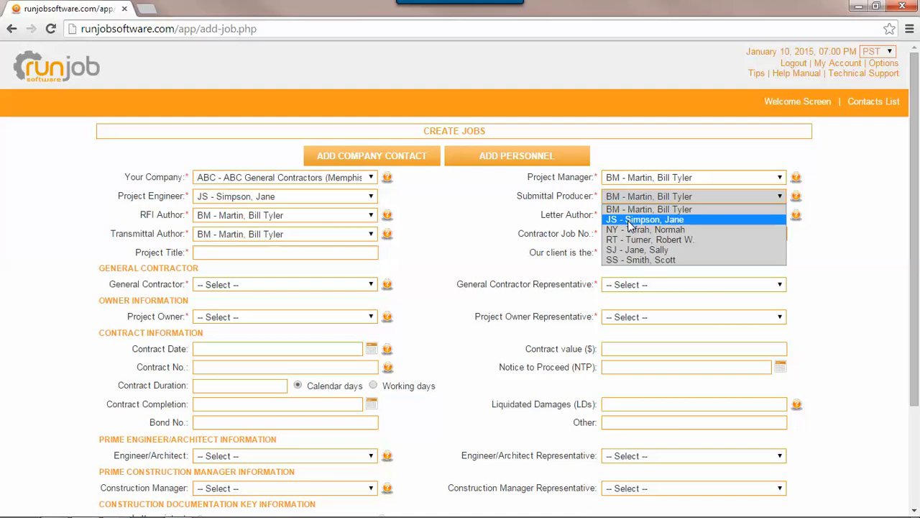
pyautogui.click(630, 220)
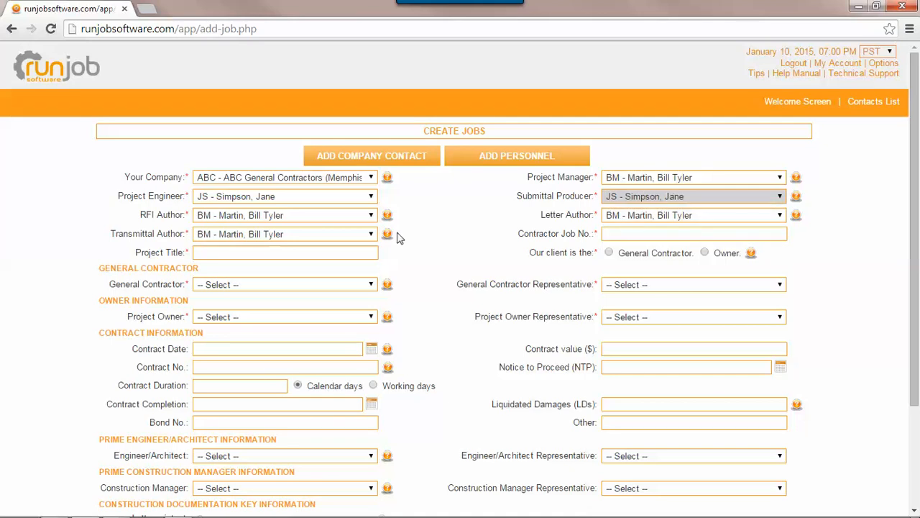
# Choose the RFI author, letter author and transmittal author for the new job from the company's personnel.
pyautogui.click(297, 220)
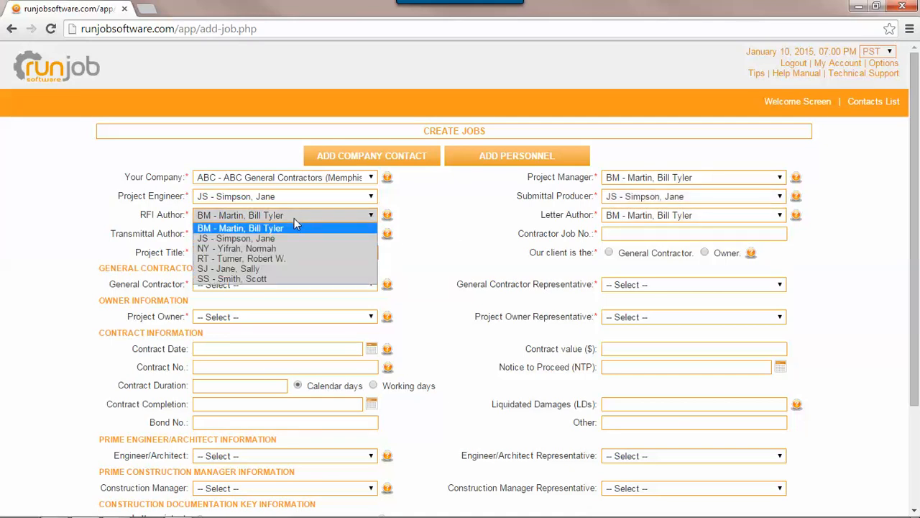
pyautogui.click(263, 269)
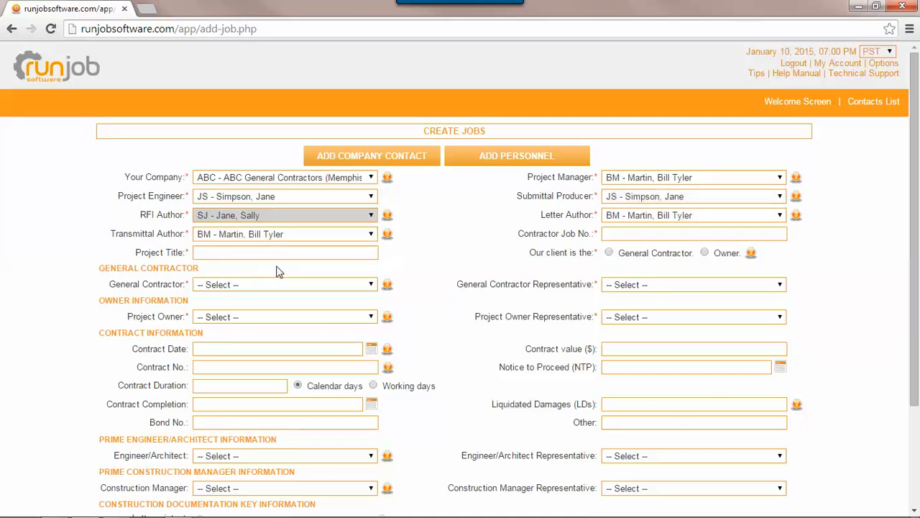
pyautogui.click(652, 220)
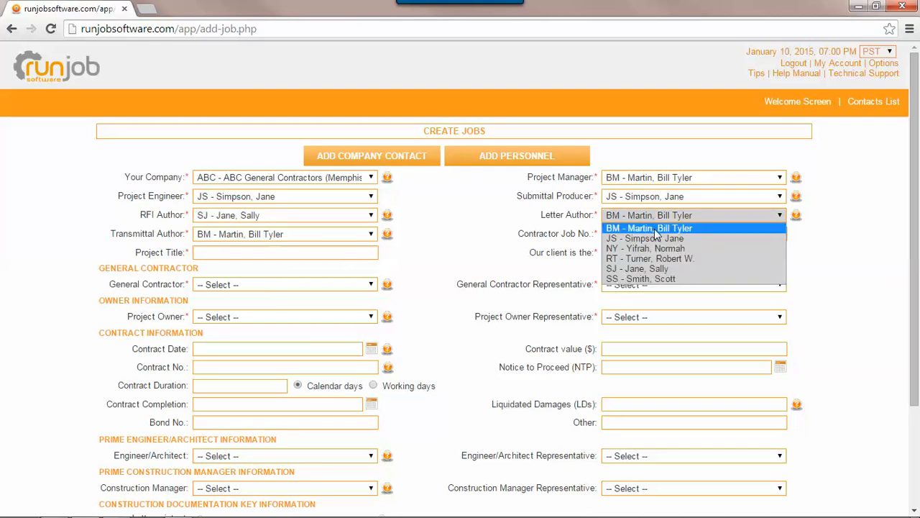
pyautogui.click(654, 229)
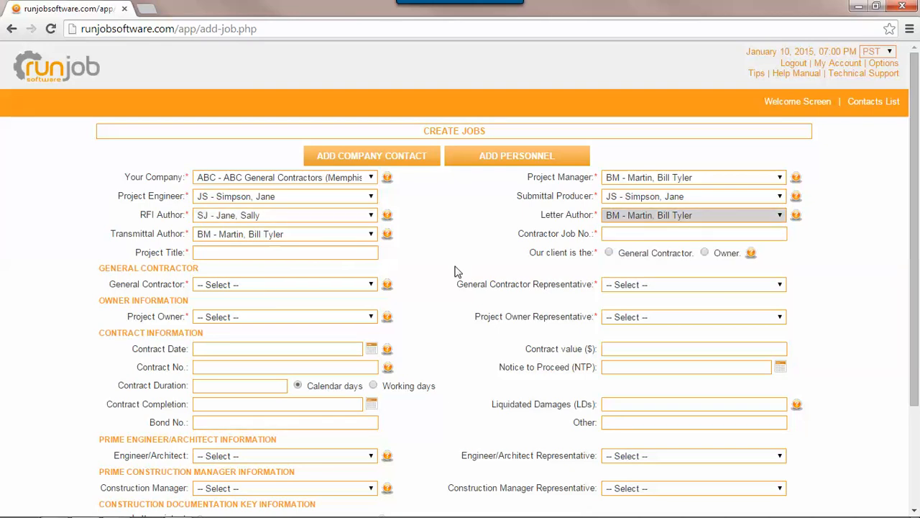
pyautogui.click(287, 236)
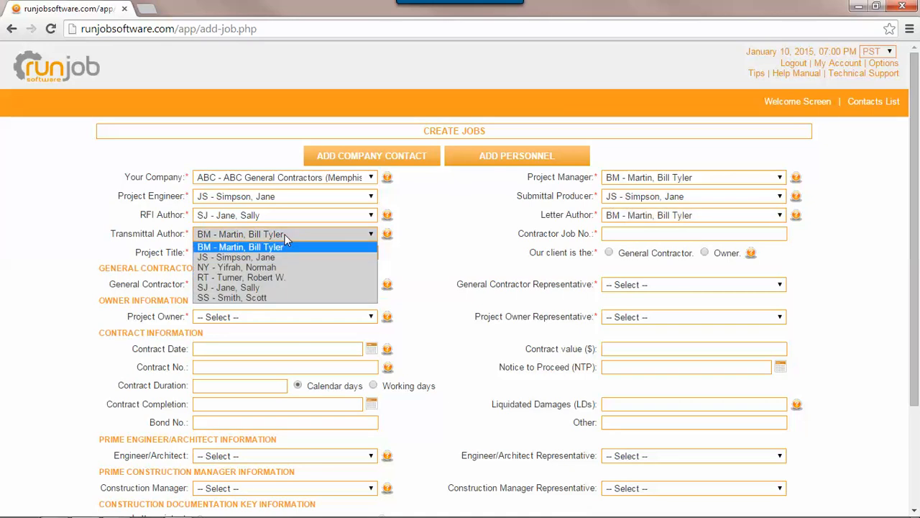
pyautogui.click(265, 298)
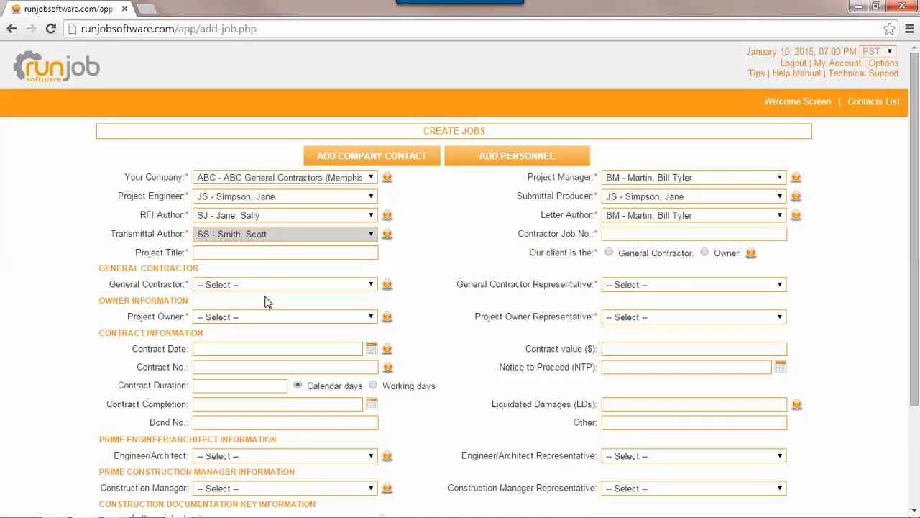
# Enter contractor job number 445, title Convenience Store and General Contractor as the client, and exit the job form without saving.
pyautogui.click(624, 234)
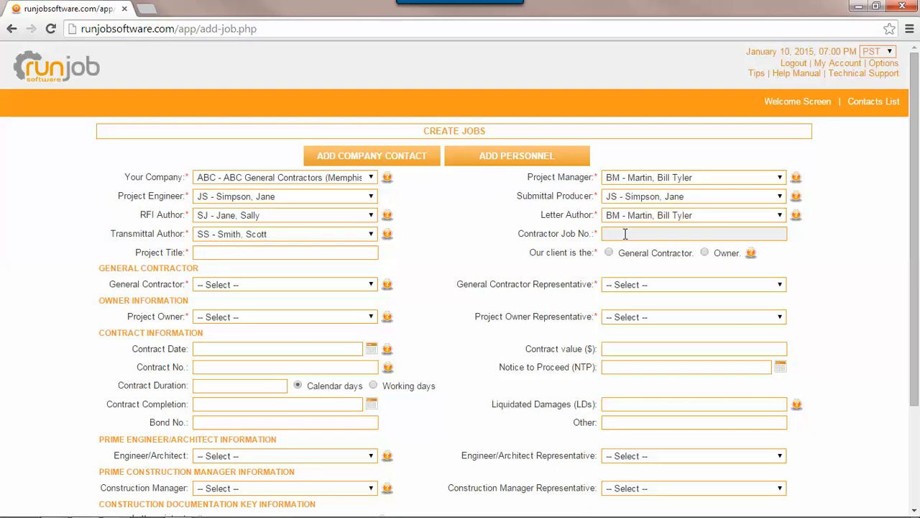
pyautogui.write('445')
pyautogui.click(340, 253)
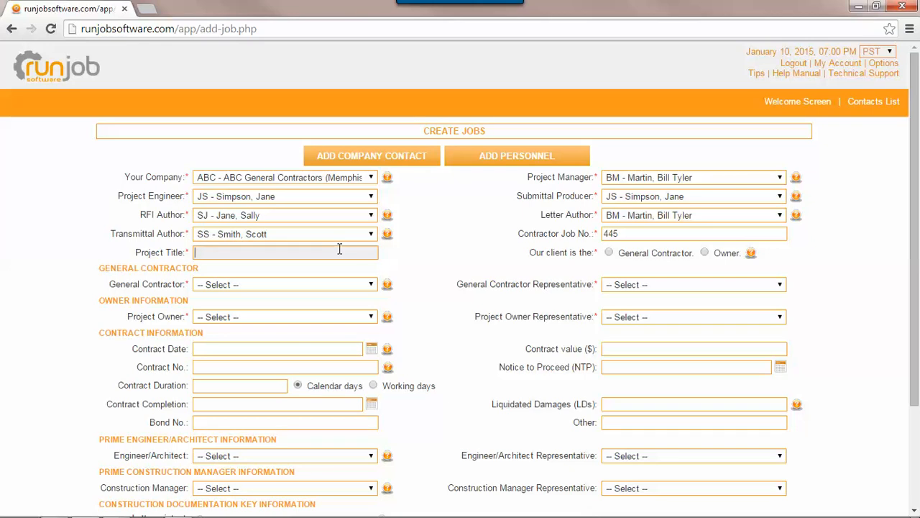
pyautogui.write('Convenience Store')
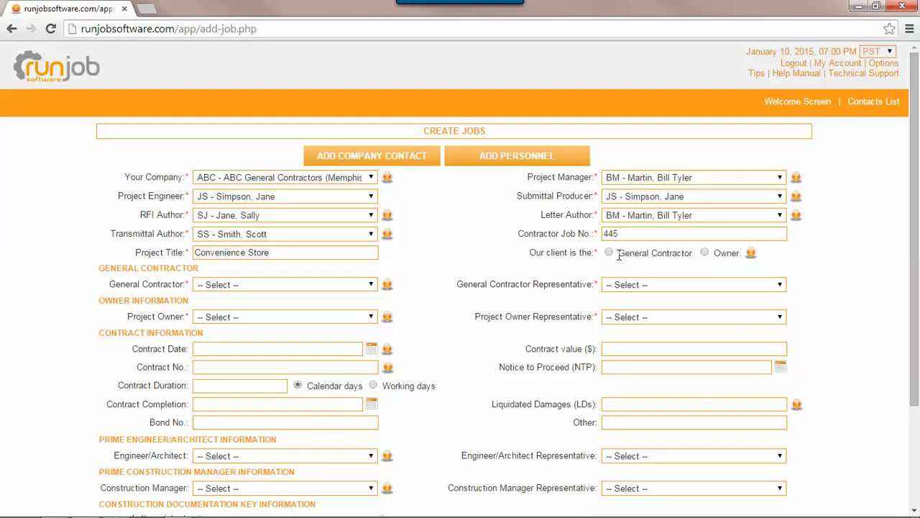
pyautogui.click(609, 252)
pyautogui.scroll(-1, 483, 282)
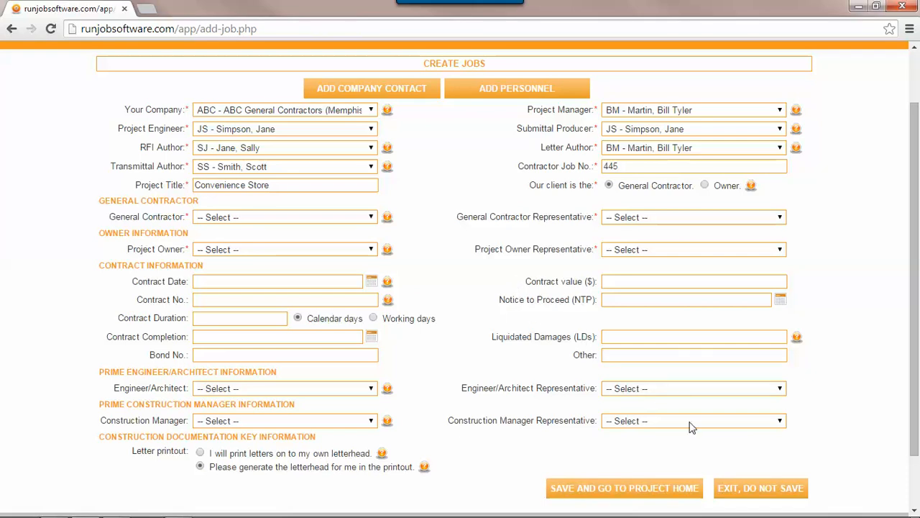
pyautogui.click(778, 493)
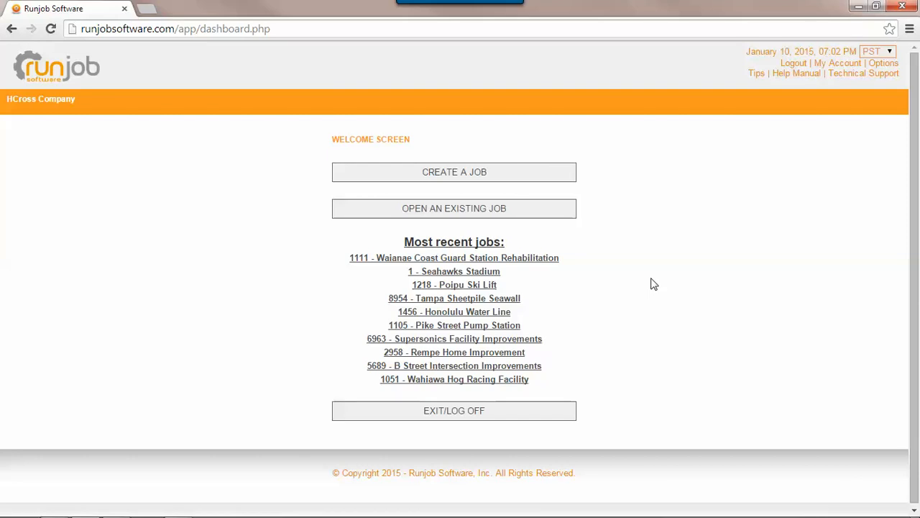
# Open job 1111 - Waianae Coast Guard Station Rehabilitation, view its contacts list and return to the project home.
pyautogui.click(368, 263)
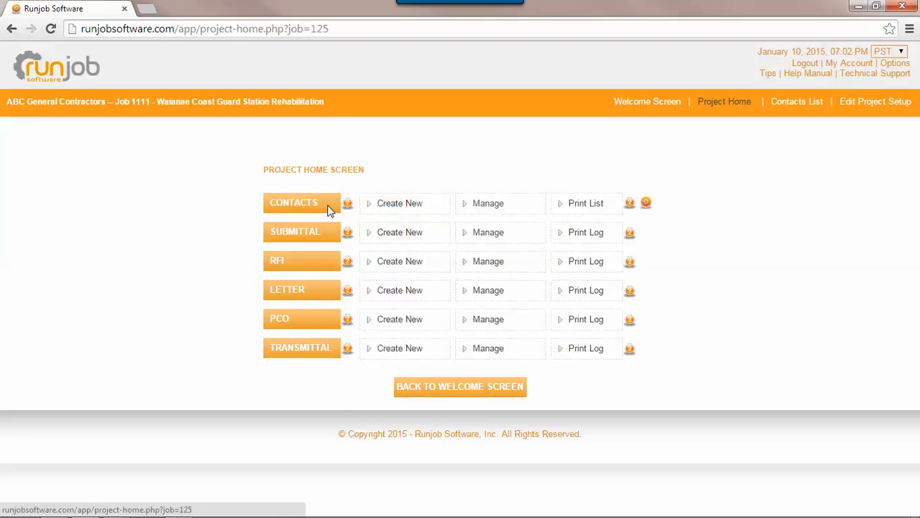
pyautogui.click(485, 205)
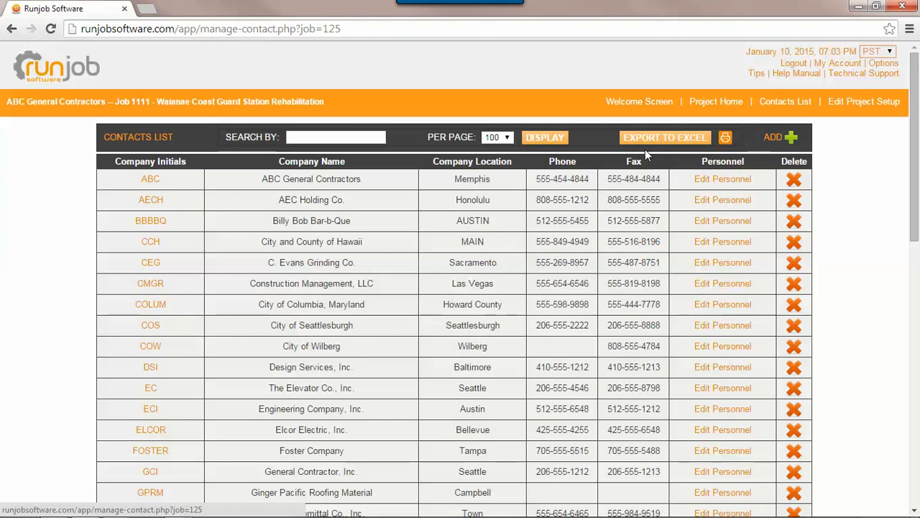
pyautogui.click(703, 103)
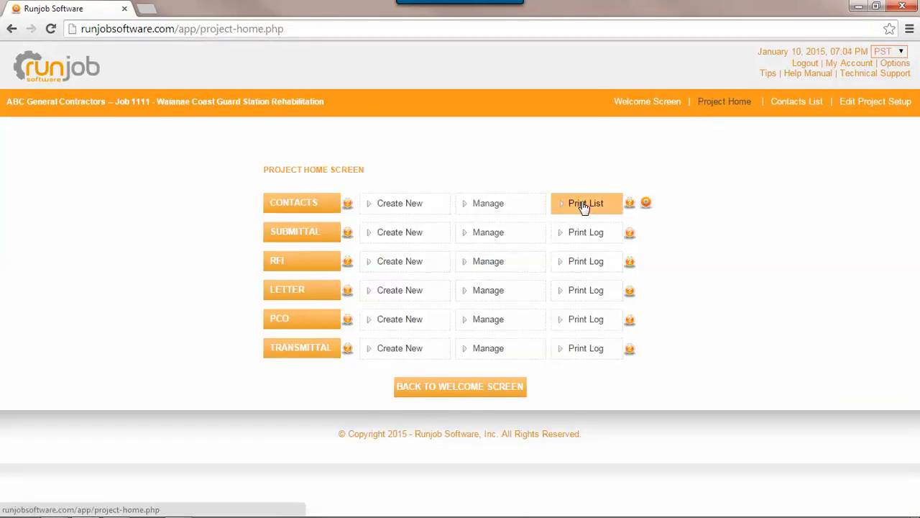
# Generate the printable contacts list, review its pages and print option, and close the document.
pyautogui.click(585, 207)
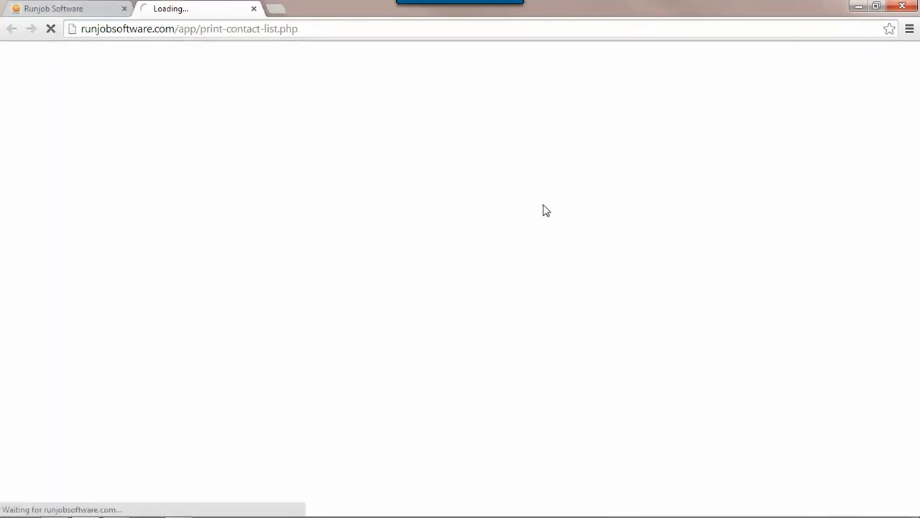
pyautogui.scroll(-1, 491, 221)
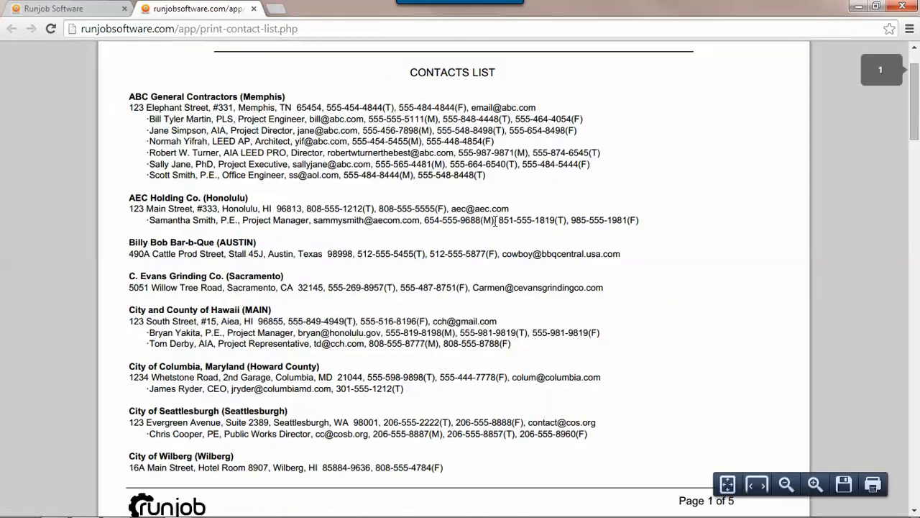
pyautogui.scroll(-2, 160, 169)
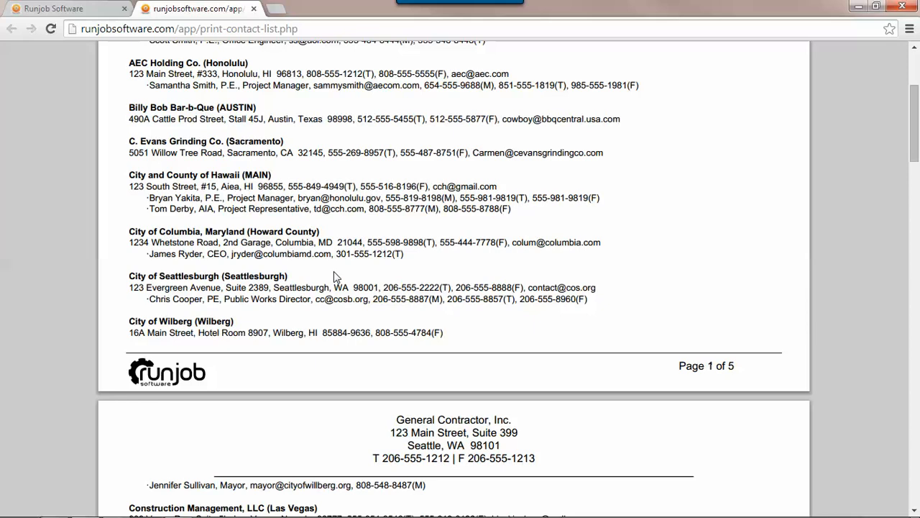
pyautogui.moveTo(783, 512)
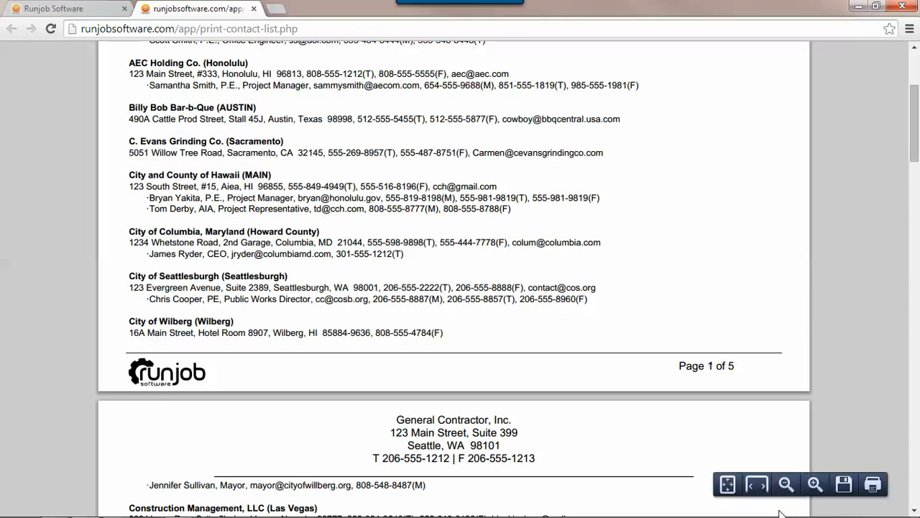
pyautogui.click(874, 486)
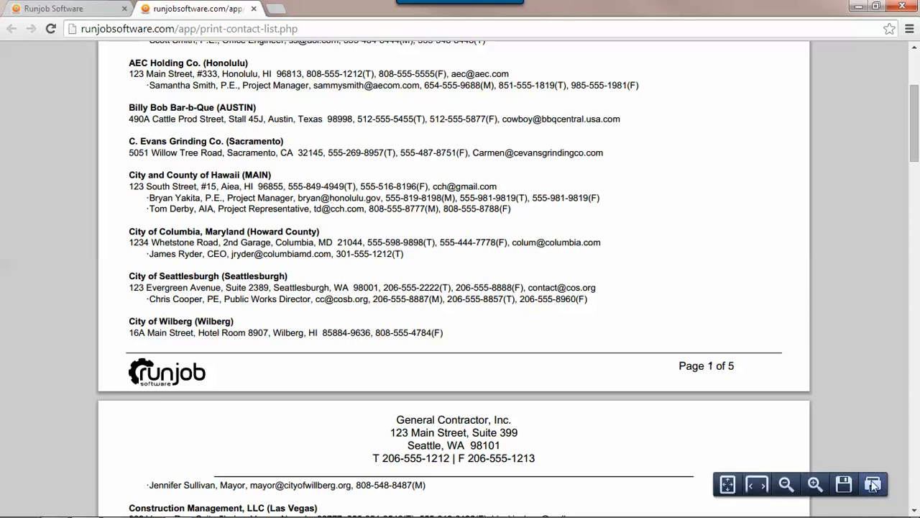
pyautogui.click(253, 8)
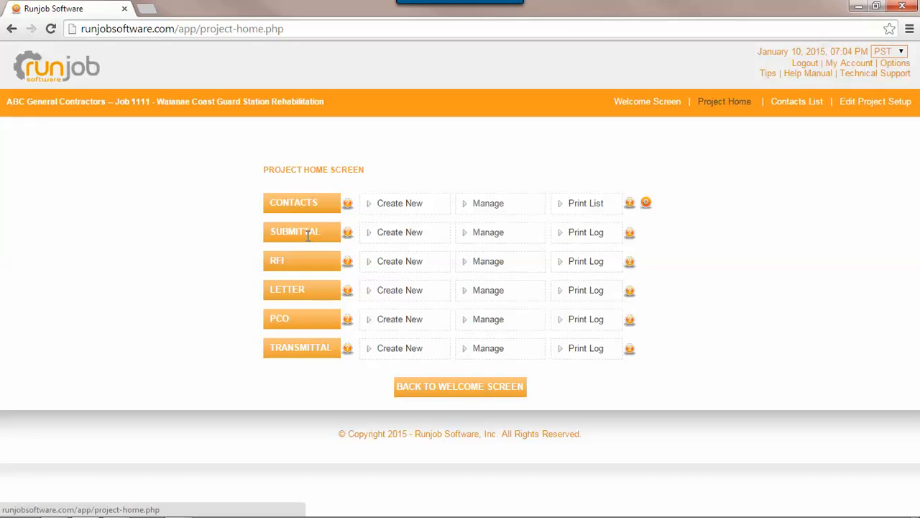
# Review the project's submittal log and return to the project home.
pyautogui.click(480, 240)
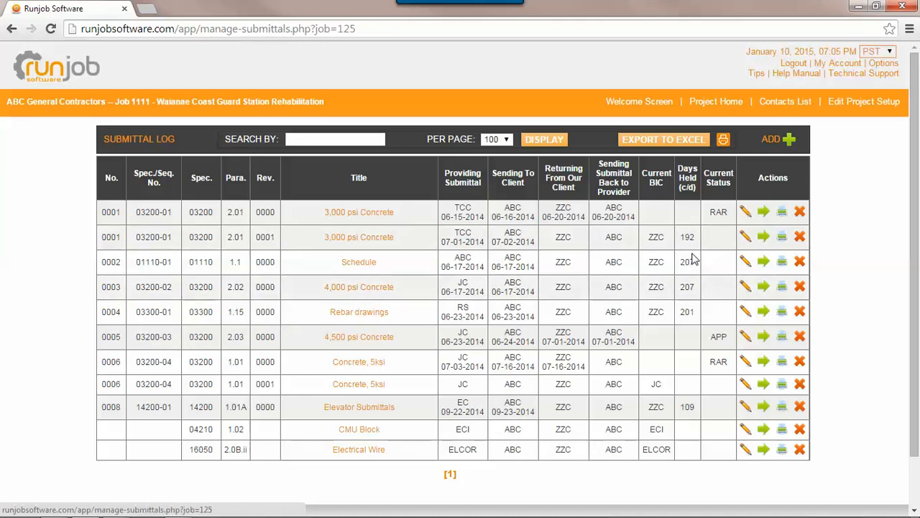
pyautogui.click(728, 105)
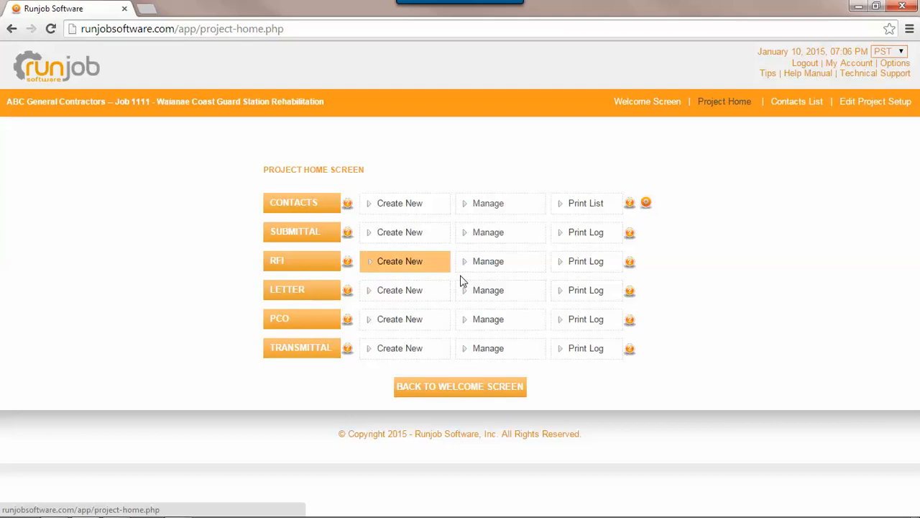
# Open the RFI log, review the fields of the new RFI form, and exit it without saving.
pyautogui.click(506, 271)
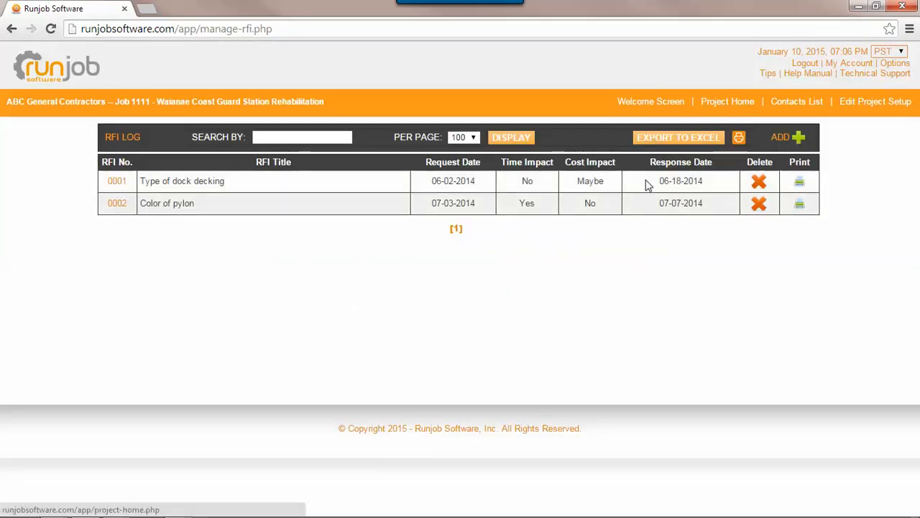
pyautogui.click(798, 138)
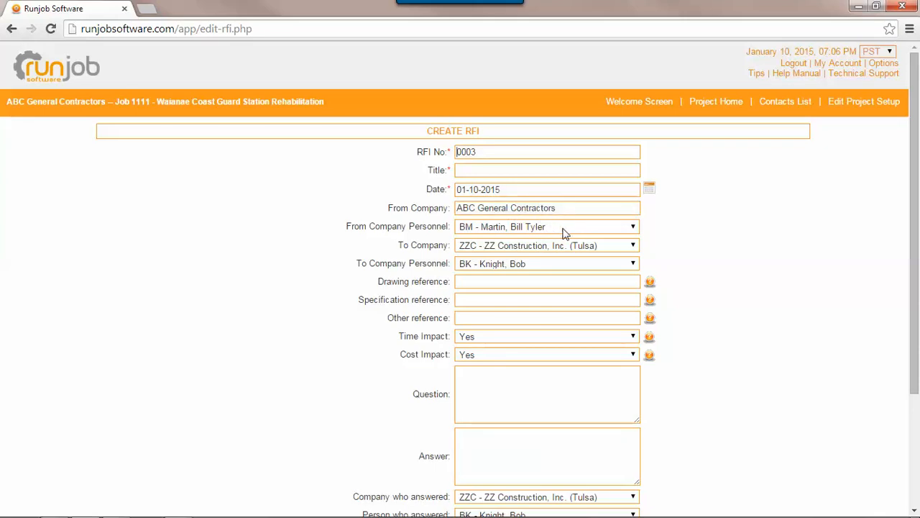
pyautogui.click(572, 279)
pyautogui.click(471, 300)
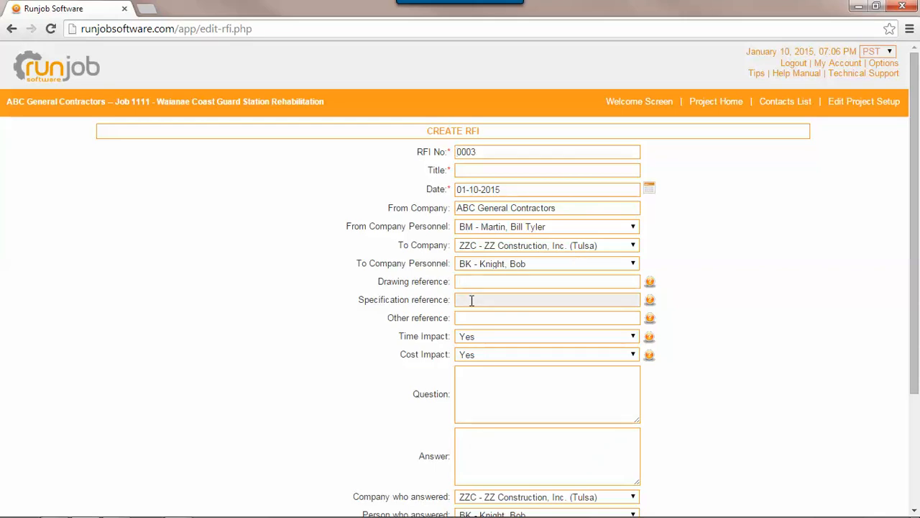
pyautogui.click(471, 300)
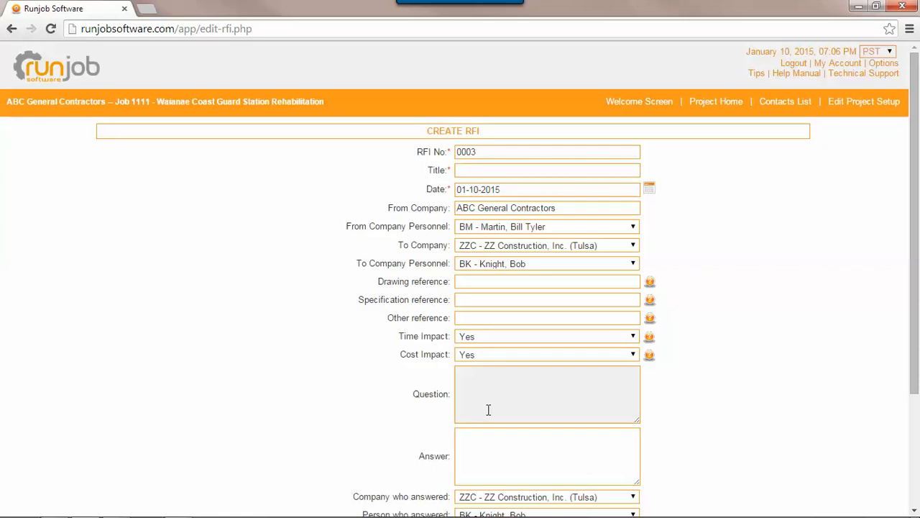
pyautogui.scroll(-1, 485, 402)
pyautogui.click(491, 328)
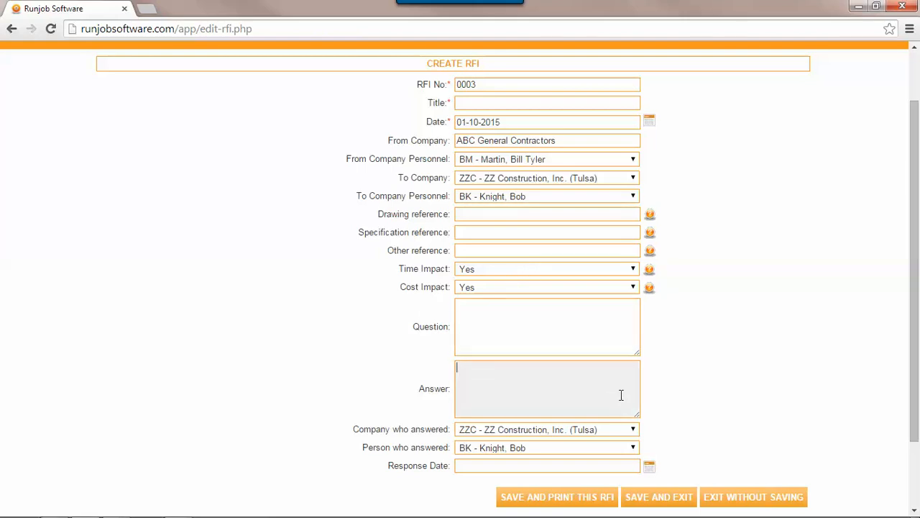
pyautogui.click(741, 501)
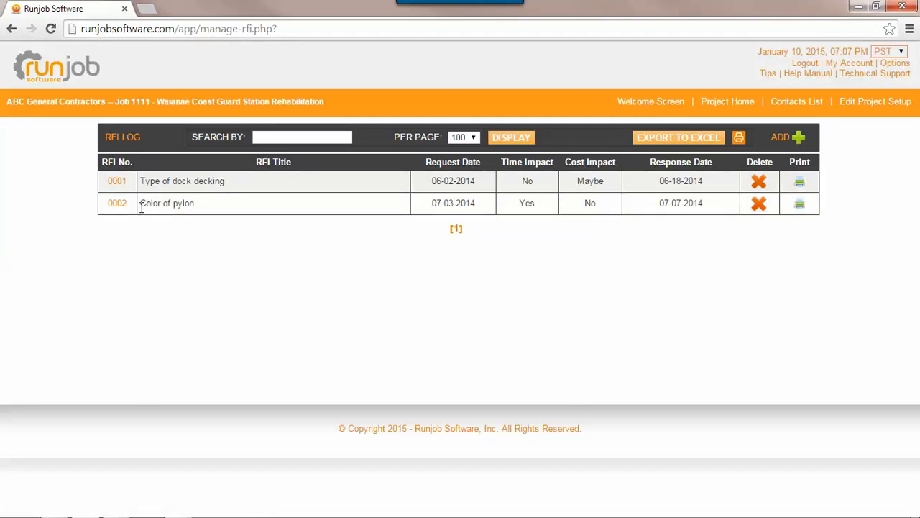
# Save and print RFI 0002, Color of pylon, review its printout, and return to the project home.
pyautogui.click(121, 205)
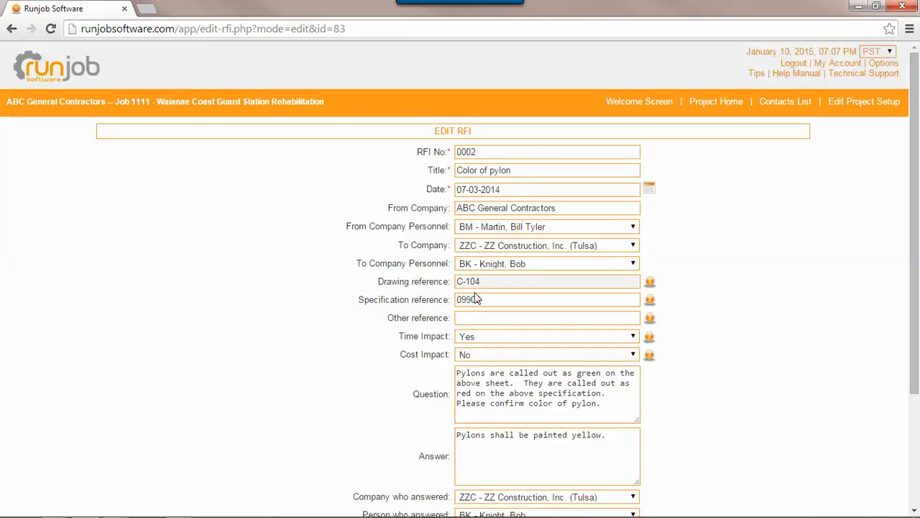
pyautogui.scroll(-3, 764, 374)
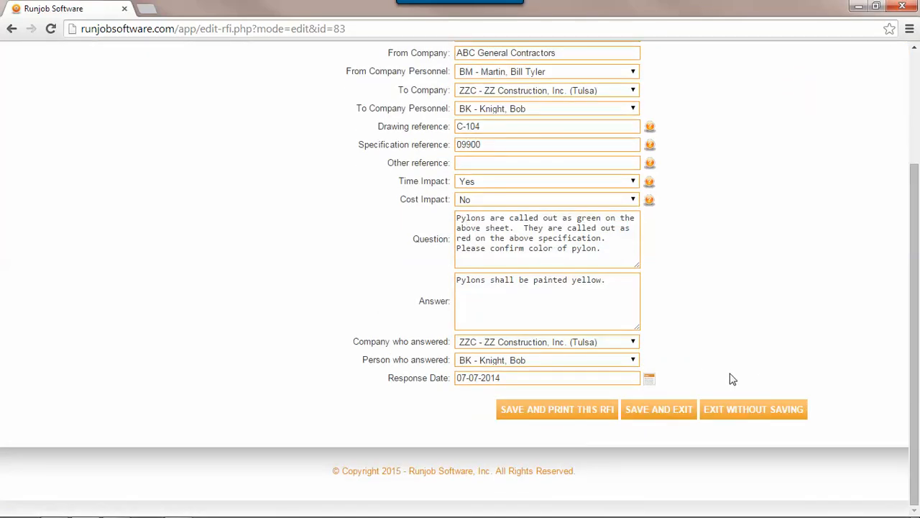
pyautogui.click(578, 412)
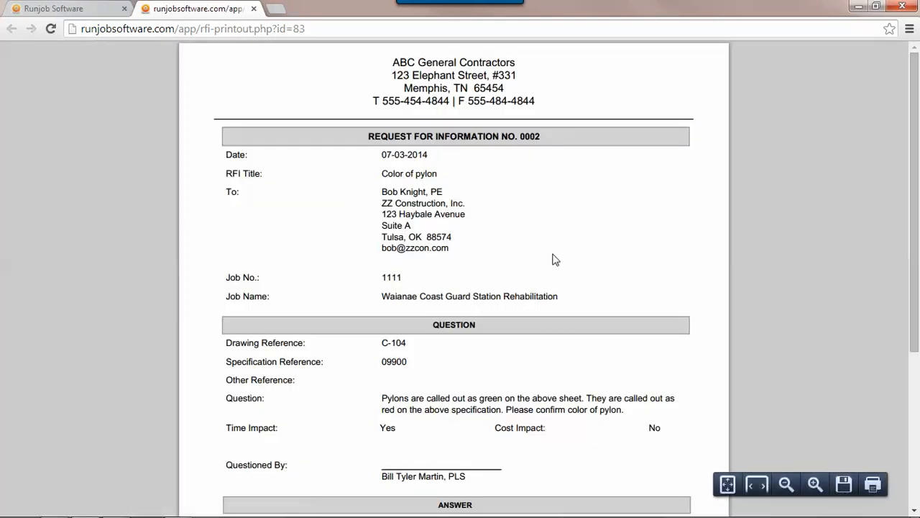
pyautogui.scroll(-1, 604, 264)
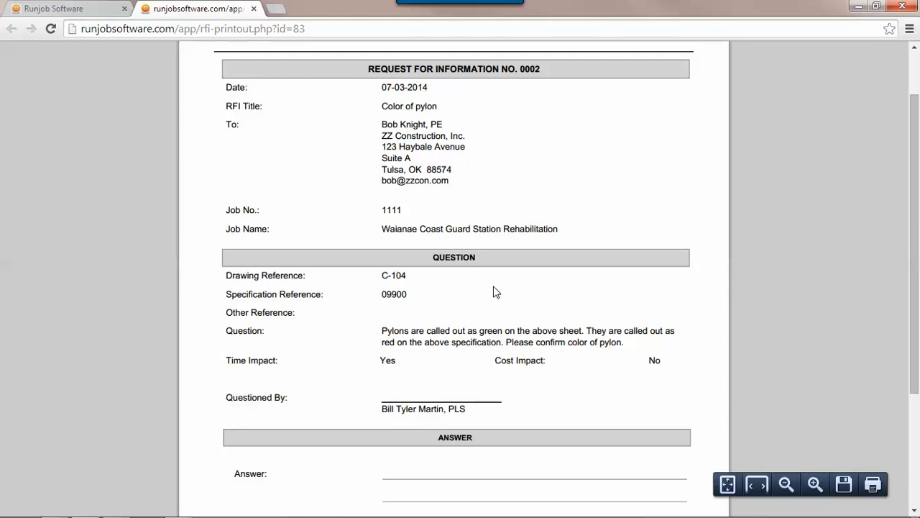
pyautogui.scroll(-1, 493, 291)
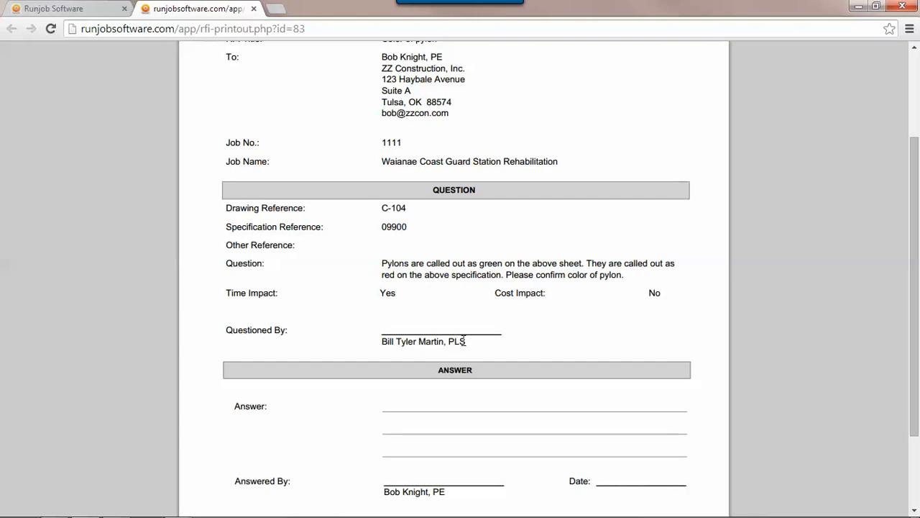
pyautogui.scroll(-1, 527, 392)
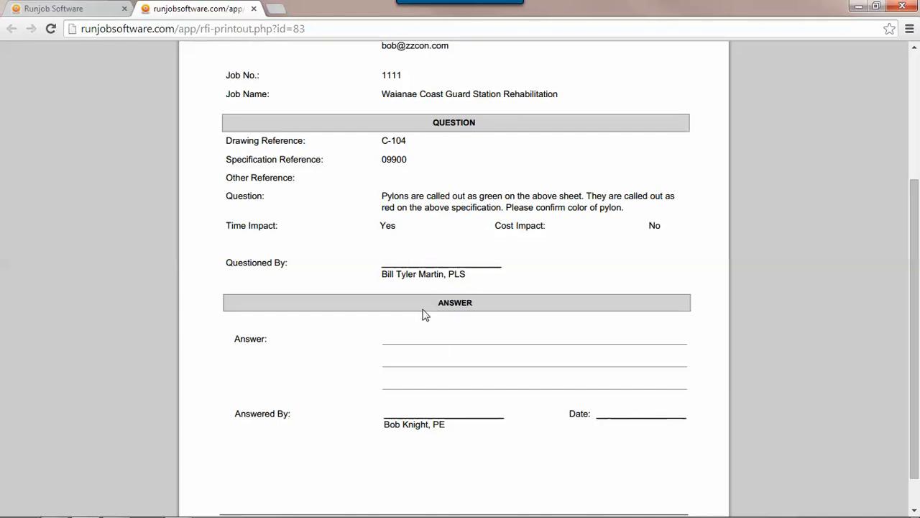
pyautogui.click(253, 10)
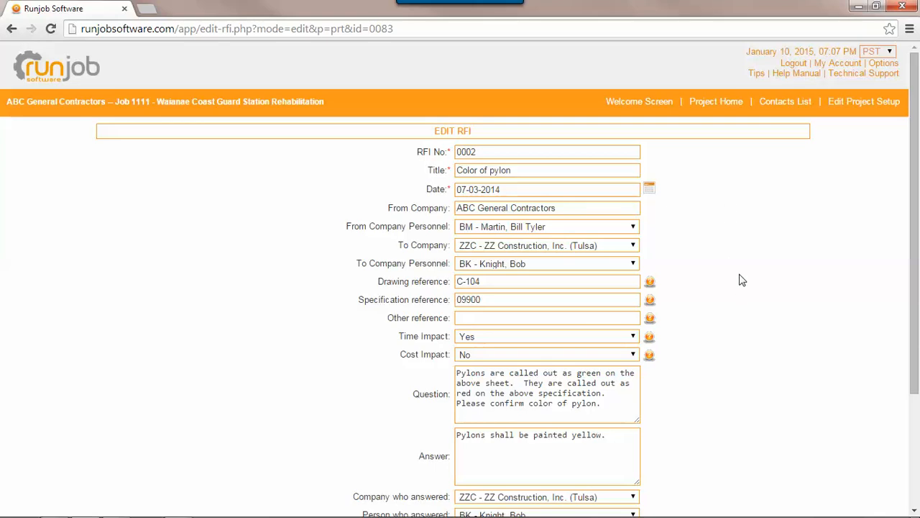
pyautogui.click(717, 105)
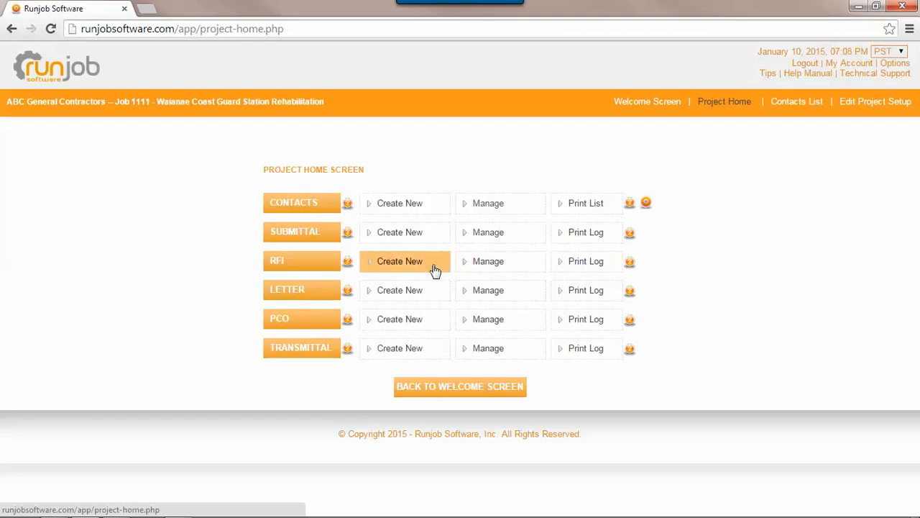
# Generate the printable RFI log, review its entries and request dates, and close the document.
pyautogui.click(608, 264)
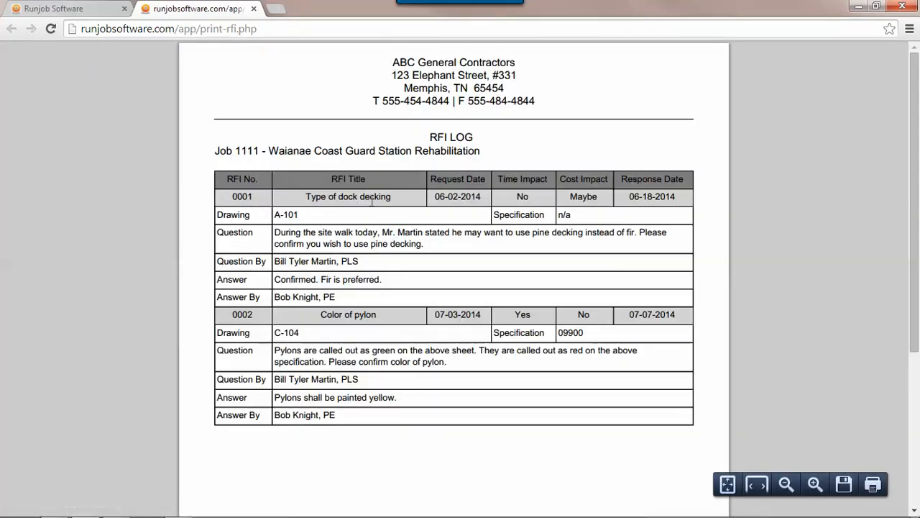
pyautogui.moveTo(434, 196); pyautogui.dragTo(481, 196)
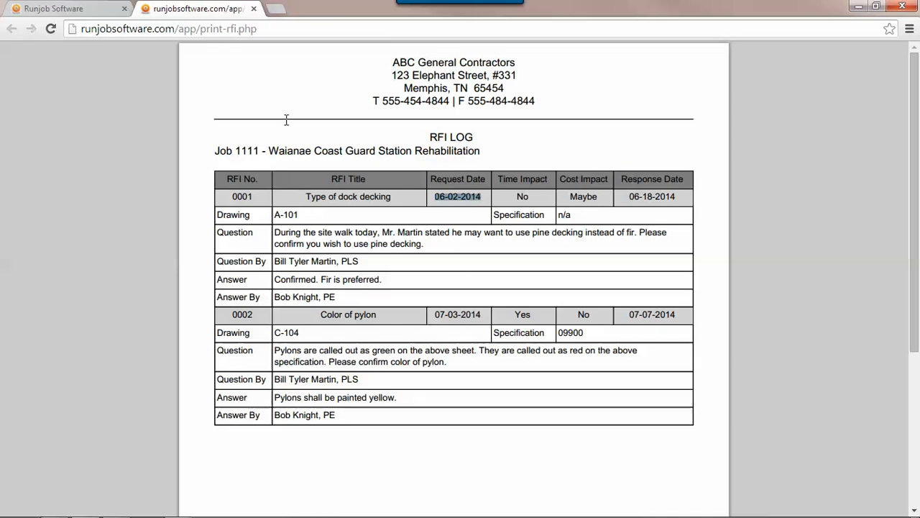
pyautogui.click(253, 9)
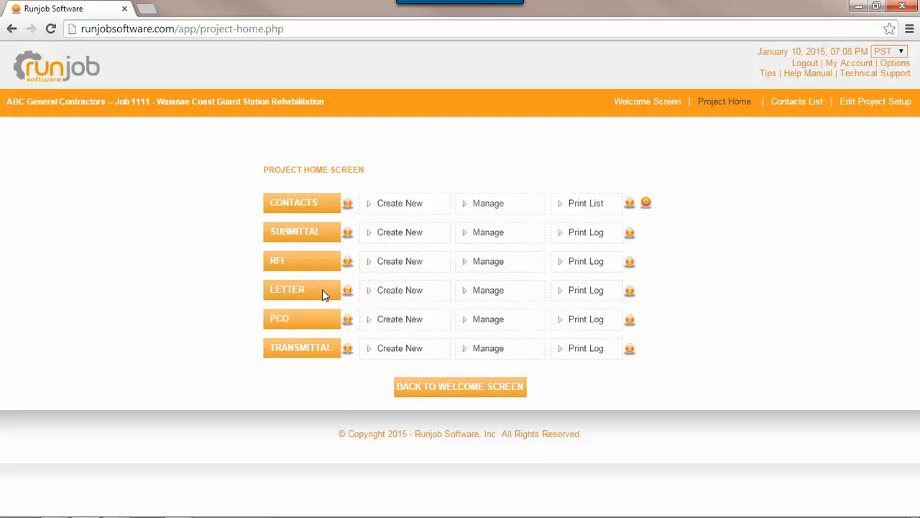
# Open the project's letter log and examine the letter numbering of the first two letters.
pyautogui.click(489, 295)
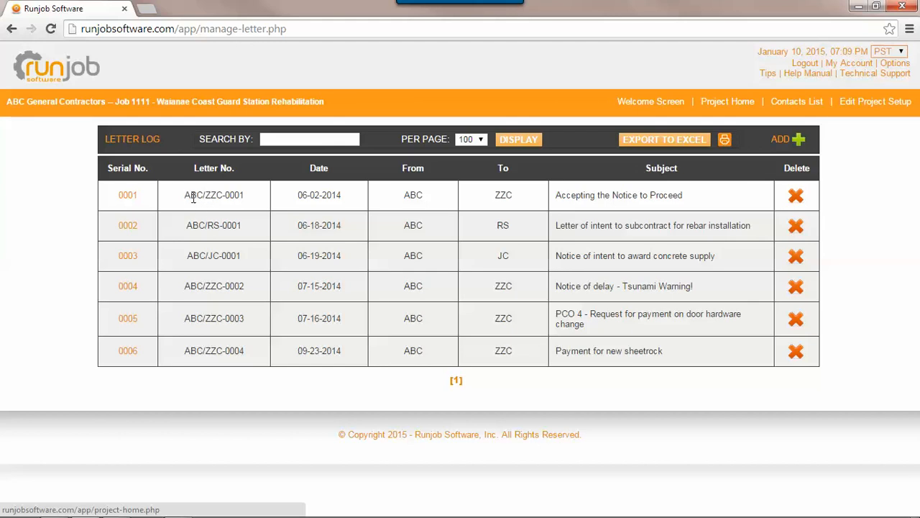
pyautogui.moveTo(184, 196); pyautogui.dragTo(246, 195)
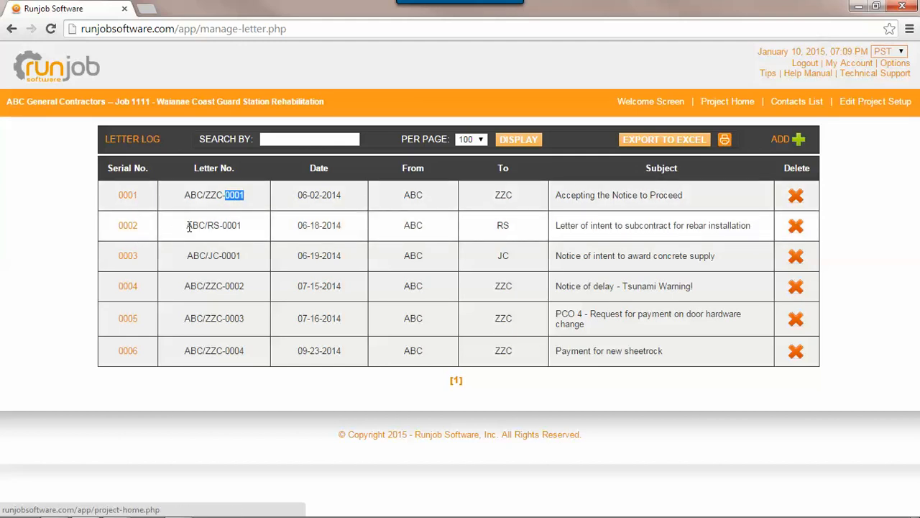
pyautogui.moveTo(189, 226); pyautogui.dragTo(220, 225)
pyautogui.moveTo(223, 225); pyautogui.dragTo(244, 227)
# Open letter 0002 and review its subject, letter number, serial number and greeting options without changing them.
pyautogui.click(129, 228)
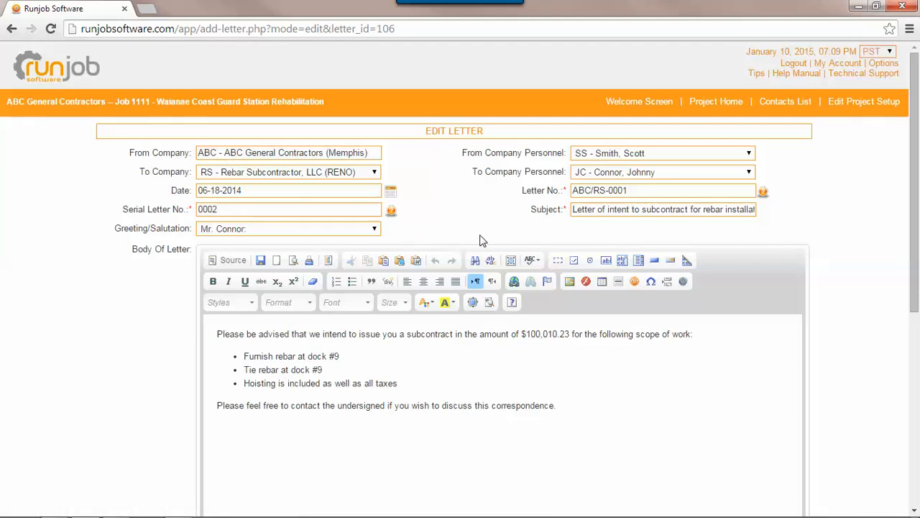
pyautogui.doubleClick(587, 209)
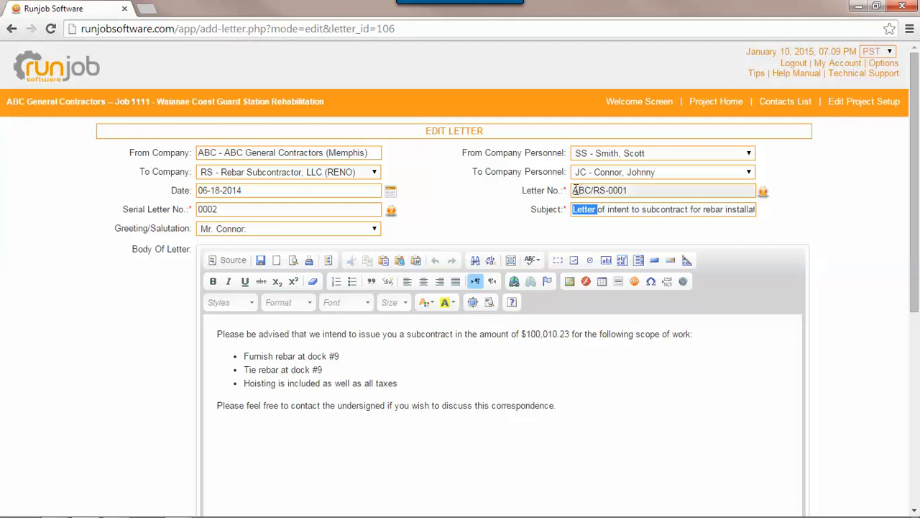
pyautogui.moveTo(573, 190); pyautogui.dragTo(630, 190)
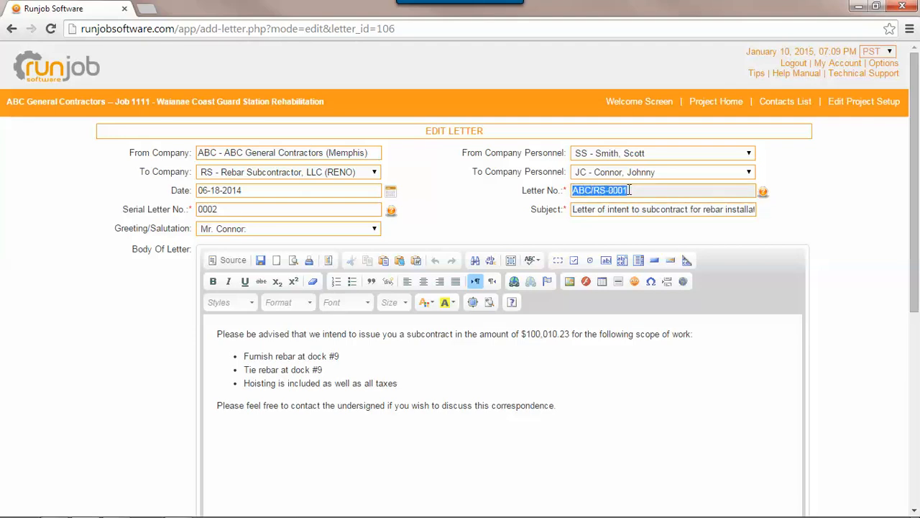
pyautogui.doubleClick(206, 209)
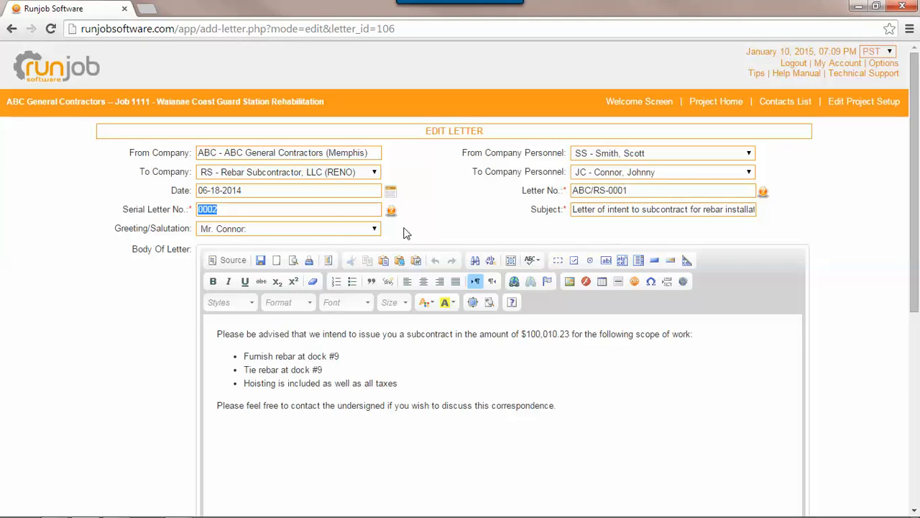
pyautogui.click(257, 231)
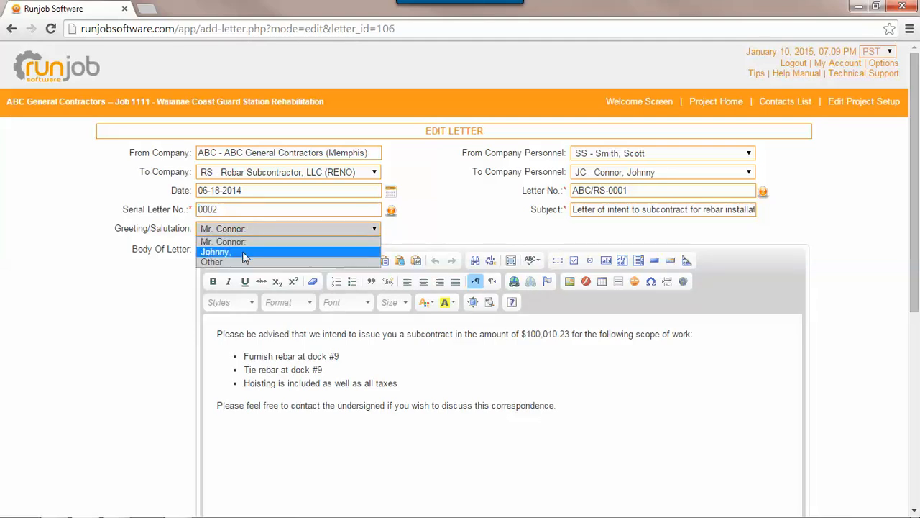
pyautogui.click(504, 217)
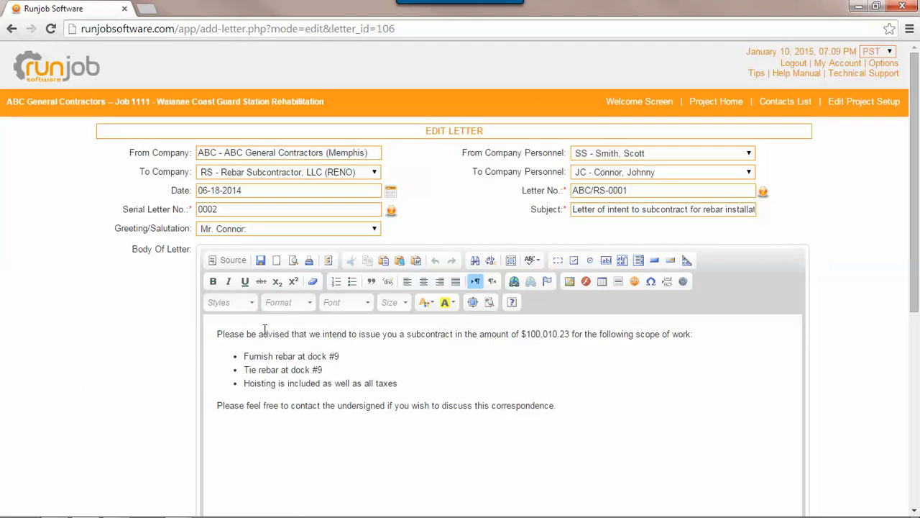
# Review the letter's body text and its closing, CC and enclosure lines.
pyautogui.click(338, 366)
pyautogui.scroll(-2, 338, 368)
pyautogui.scroll(-3, 35, 395)
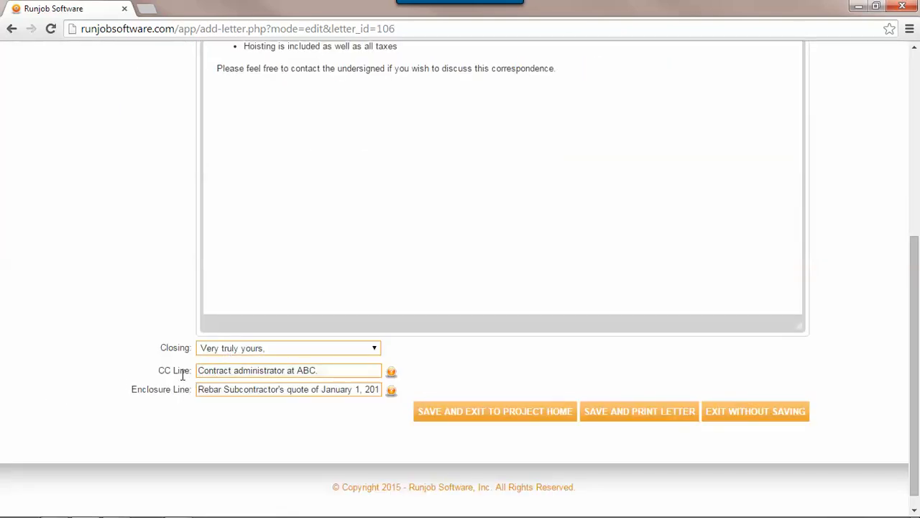
pyautogui.moveTo(205, 371); pyautogui.dragTo(320, 371)
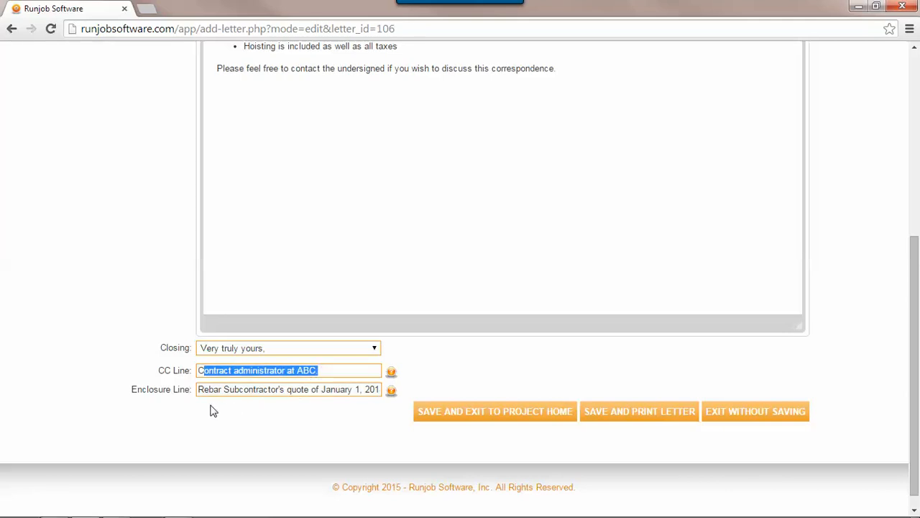
pyautogui.moveTo(204, 389); pyautogui.dragTo(321, 389)
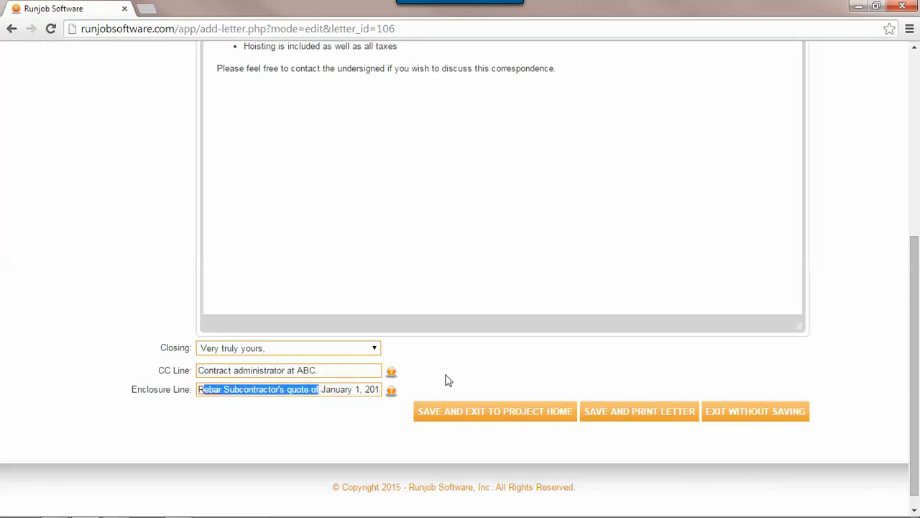
pyautogui.click(490, 372)
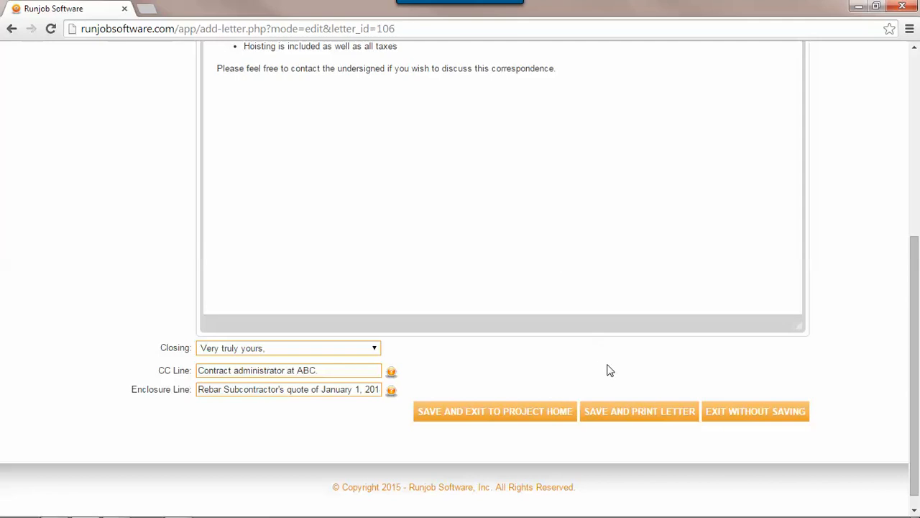
# Save and print letter ABC/RS-0001, review the printout down to its page footer, and close the document.
pyautogui.click(611, 408)
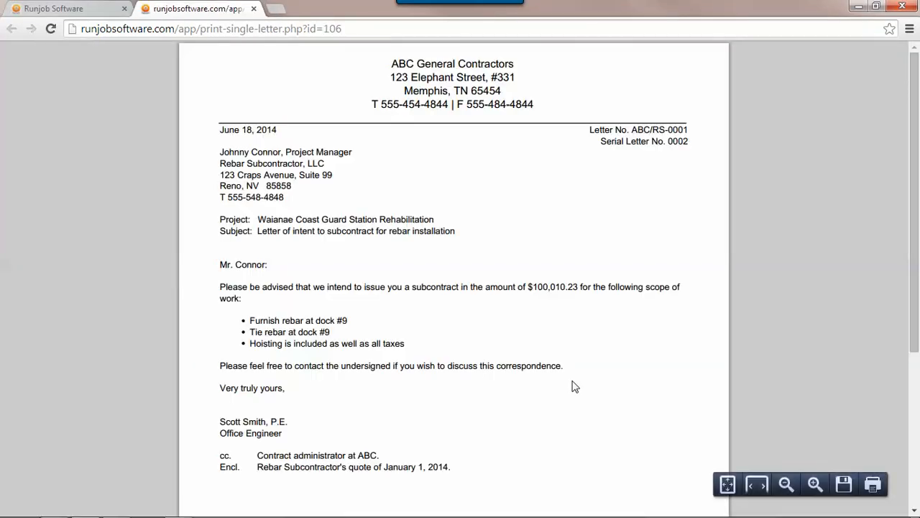
pyautogui.scroll(-2, 575, 387)
pyautogui.scroll(-5, 576, 387)
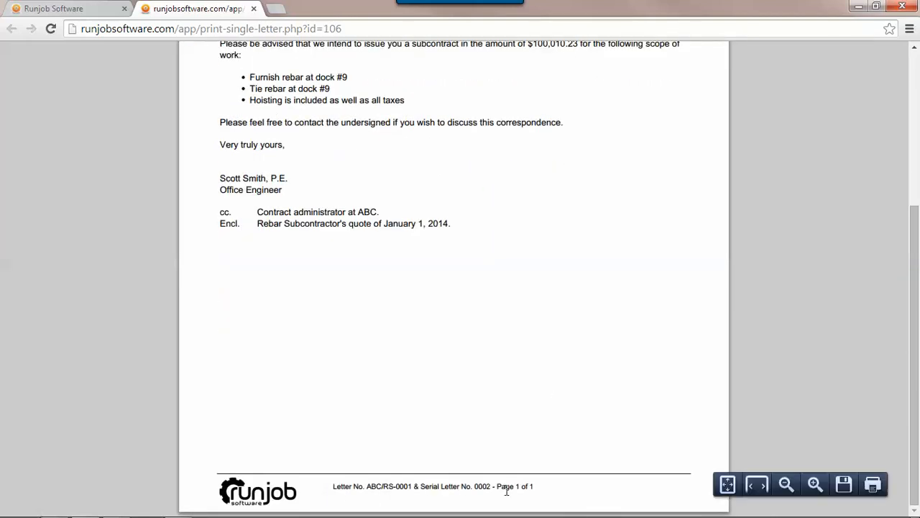
pyautogui.moveTo(499, 487); pyautogui.dragTo(536, 486)
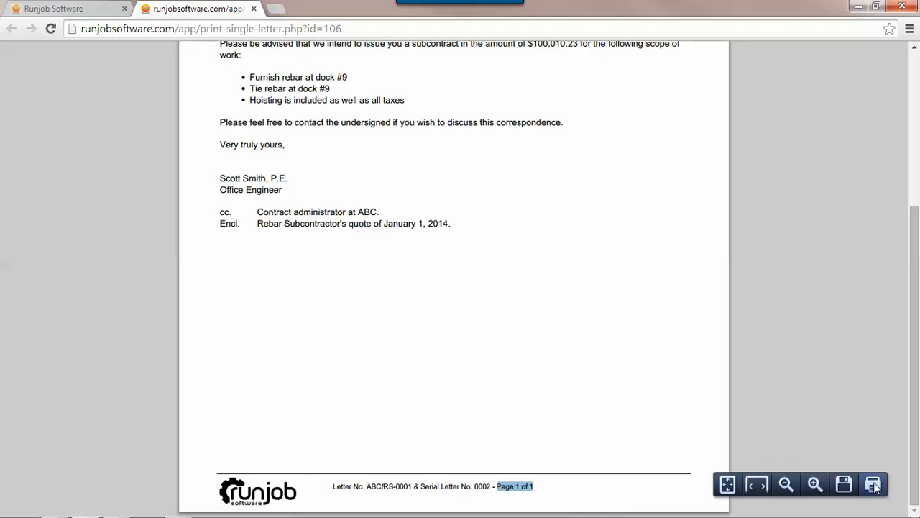
pyautogui.scroll(3, 513, 353)
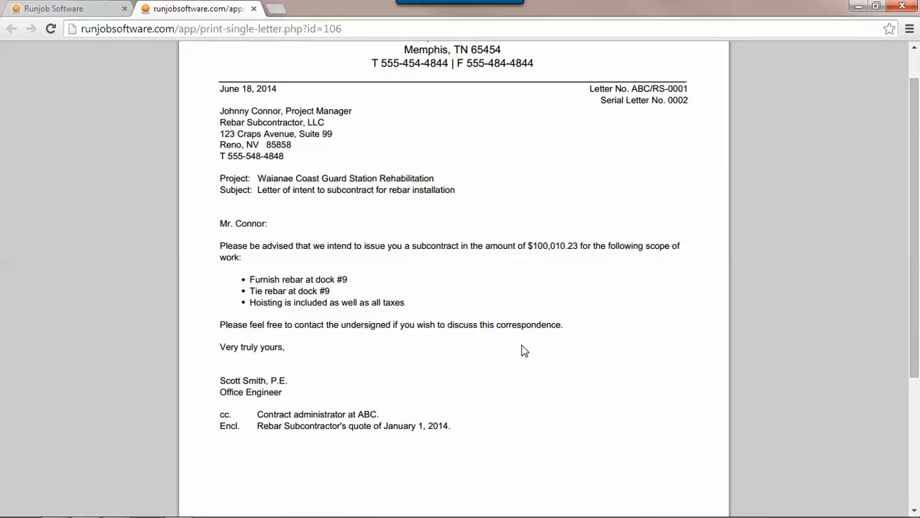
pyautogui.click(254, 8)
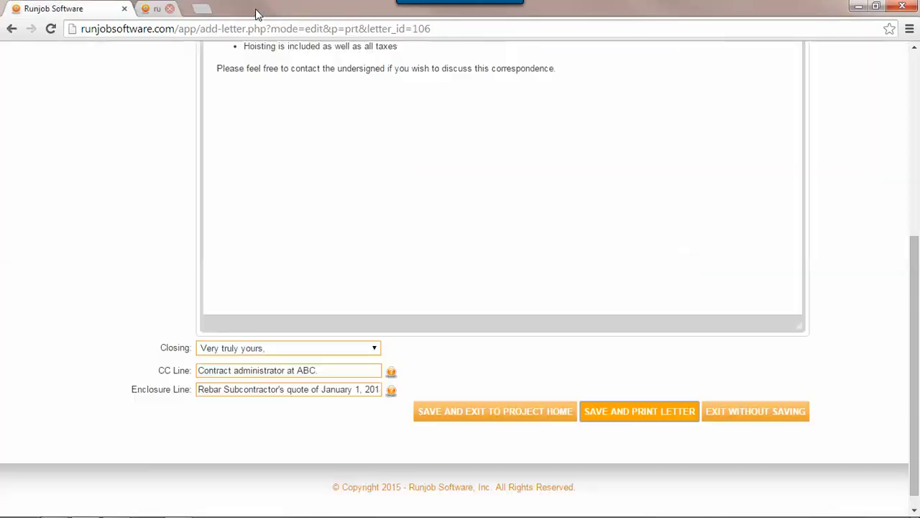
pyautogui.scroll(-3, 156, 349)
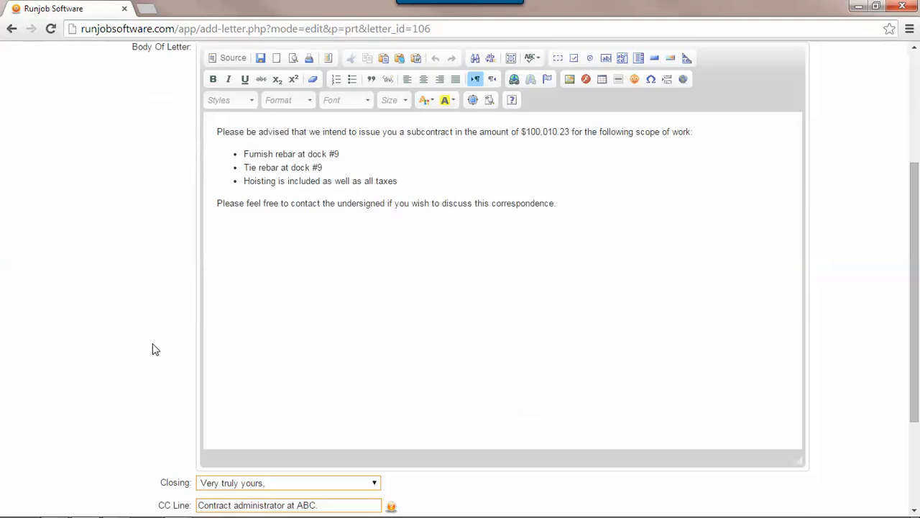
# Exit the letter without saving and open the project's PCO log to examine its contractor requests, owner responses, settlements and statuses.
pyautogui.scroll(-2, 264, 372)
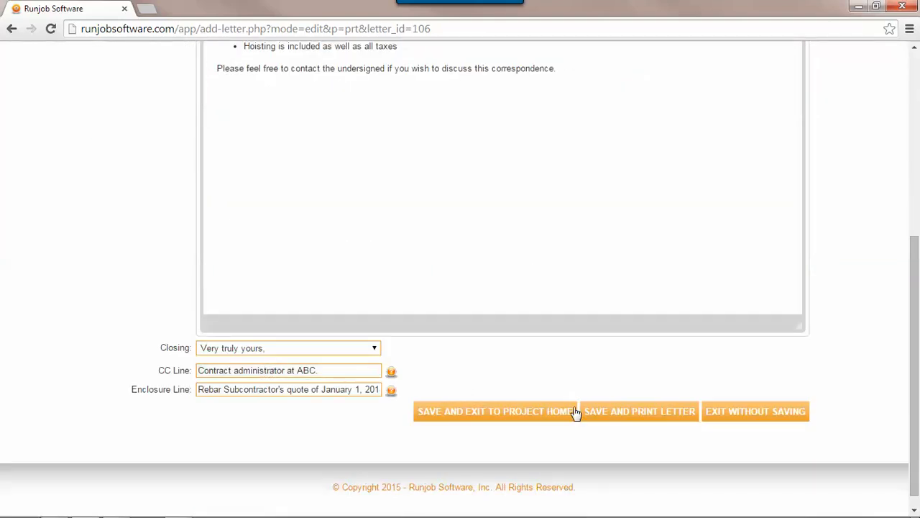
pyautogui.click(750, 416)
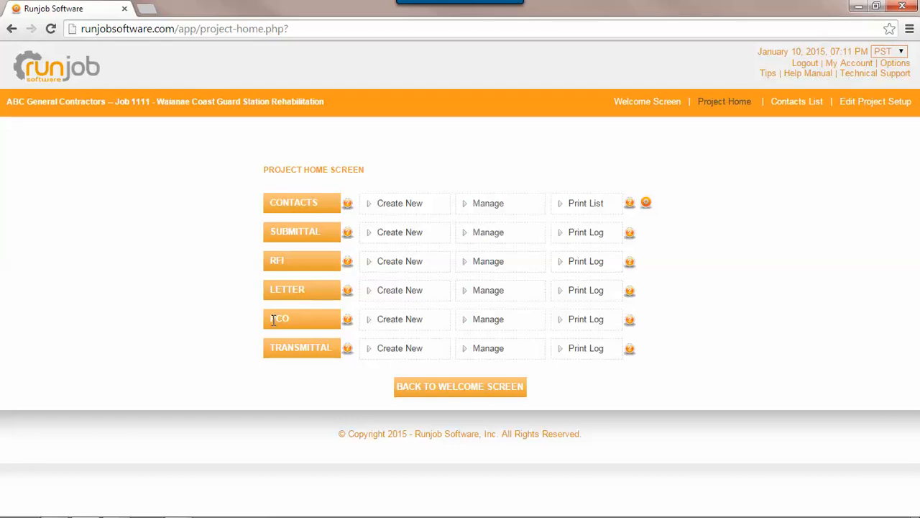
pyautogui.click(474, 322)
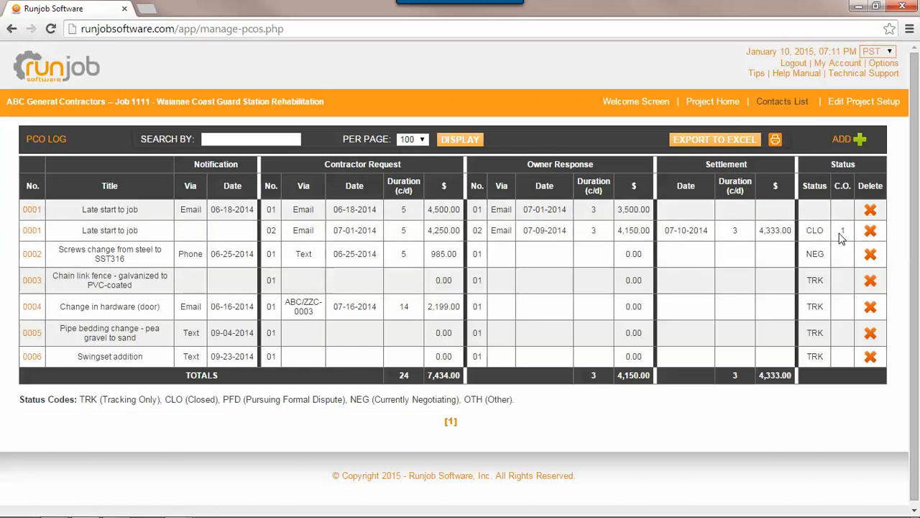
# Open the project's transmittal log and examine its entries, highlighting the subject of the "Certificate of insurance" transmittal.
pyautogui.click(723, 102)
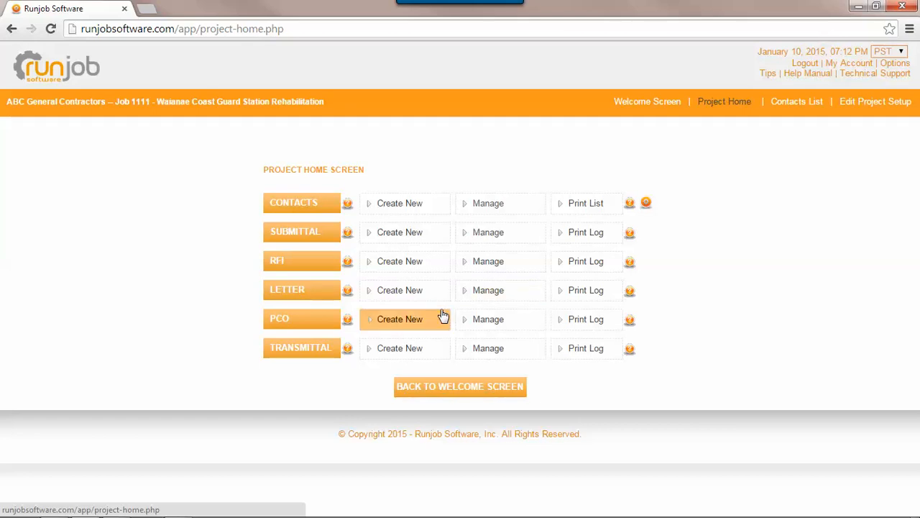
pyautogui.click(487, 350)
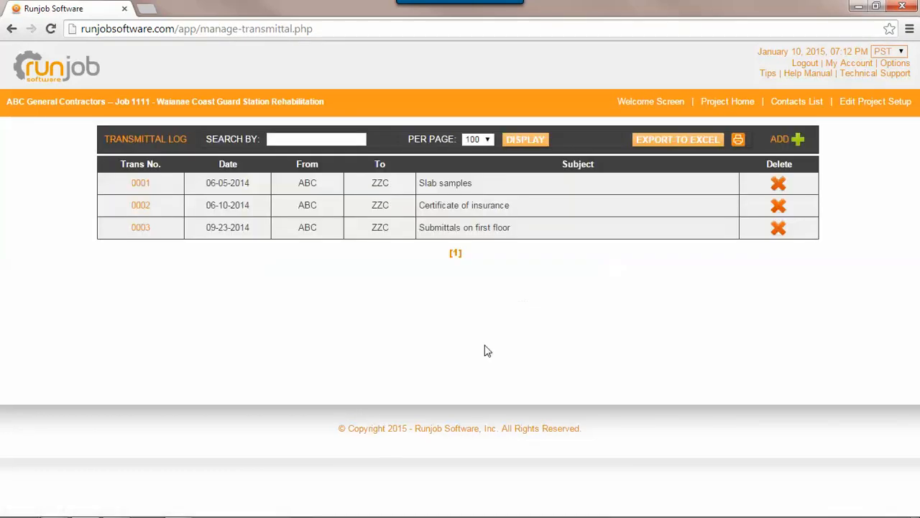
pyautogui.moveTo(419, 206); pyautogui.dragTo(518, 208)
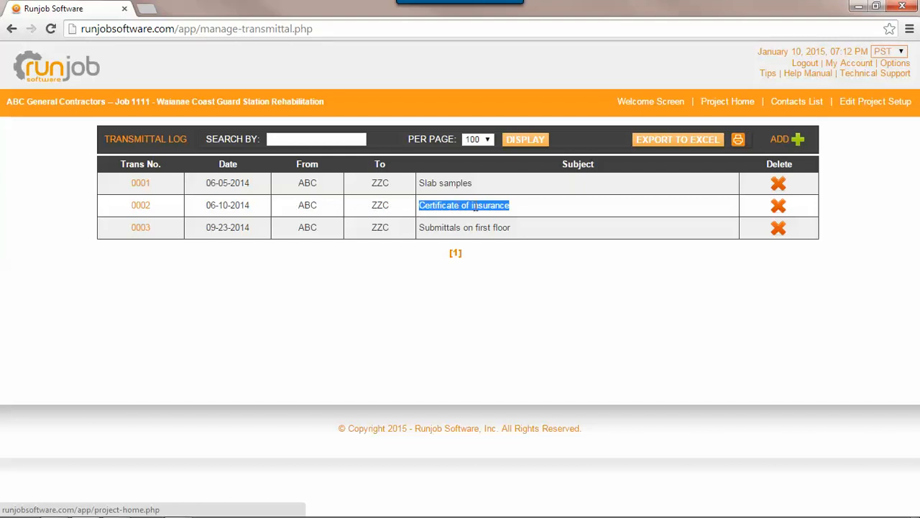
# View the printable version of the transmittal log, close it, and return to the project home screen.
pyautogui.click(737, 140)
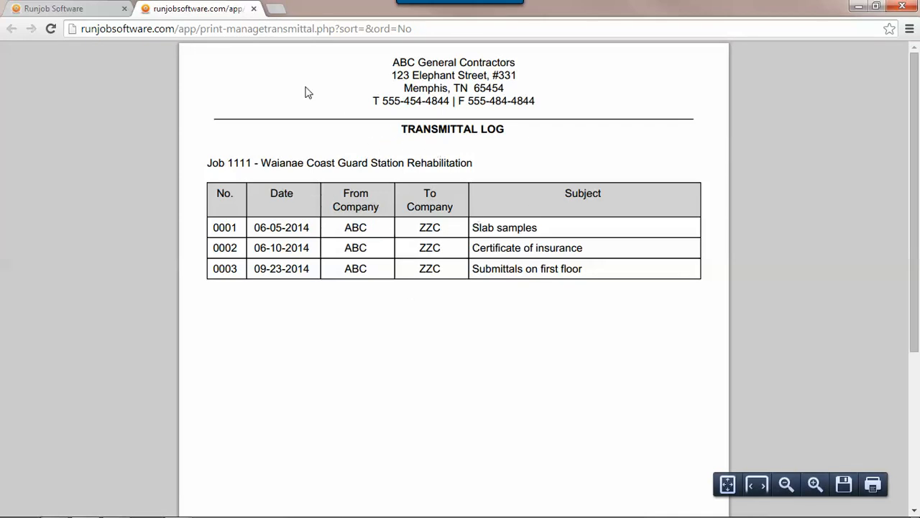
pyautogui.click(253, 9)
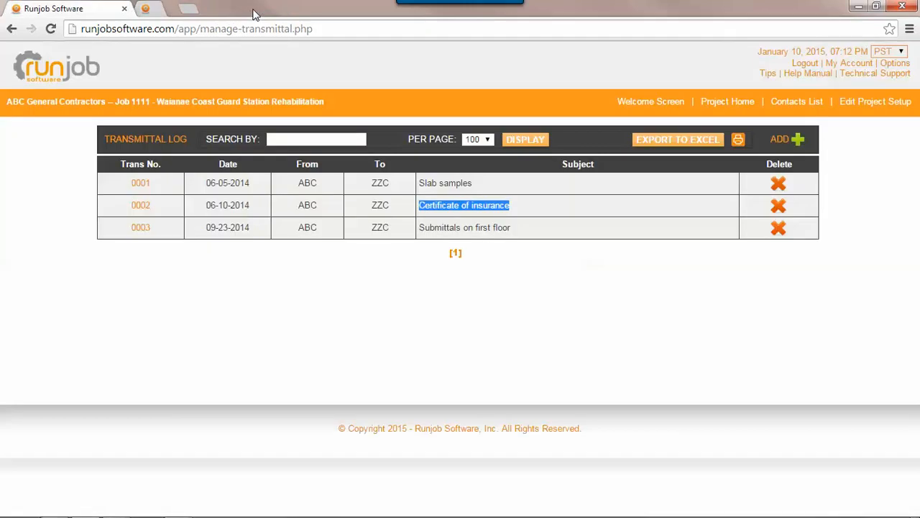
pyautogui.click(724, 106)
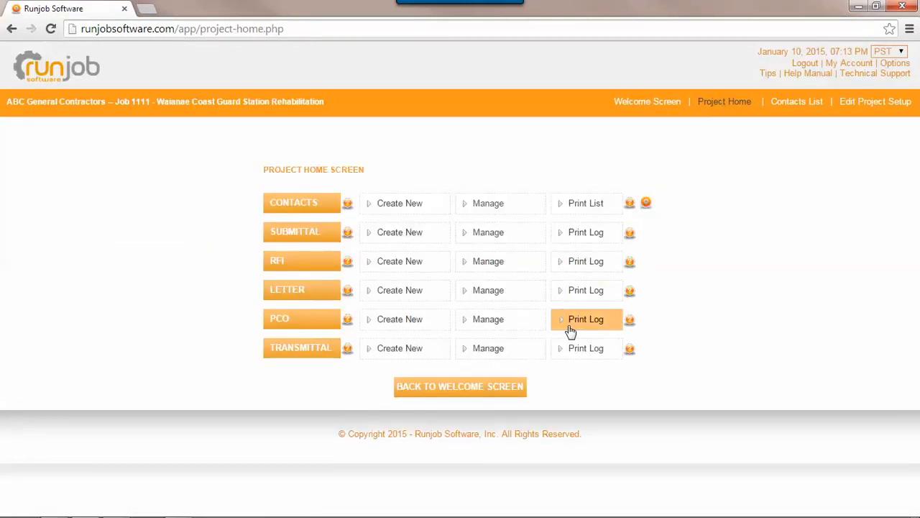